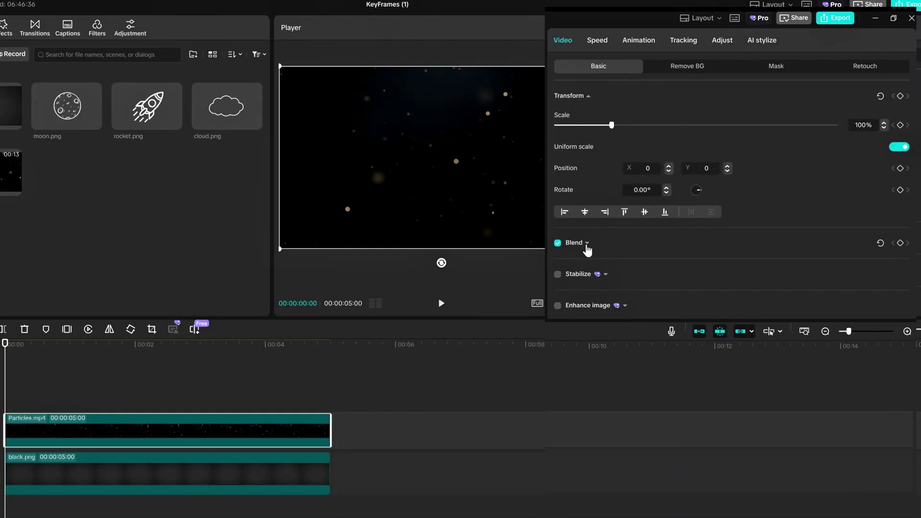
# - Set the particles clip to Screen blend mode and lower its contrast
pyautogui.click(586, 244)
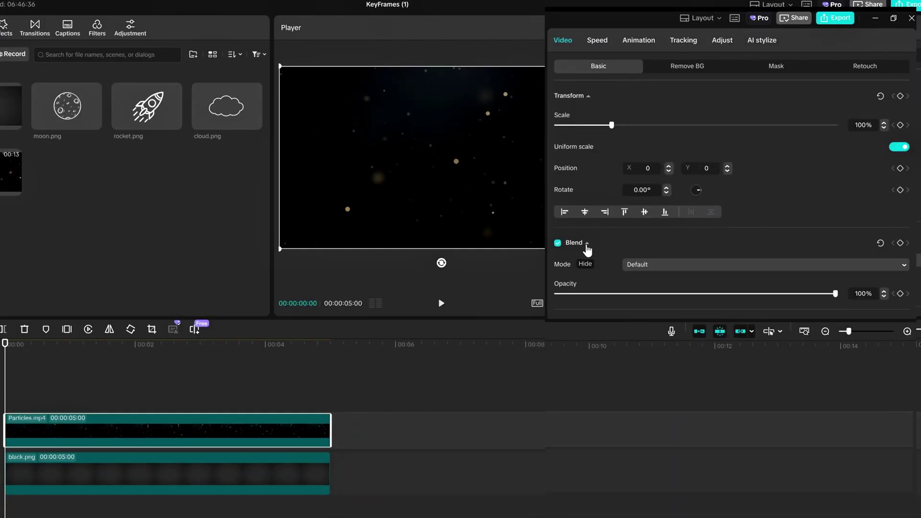
pyautogui.click(823, 265)
pyautogui.click(831, 317)
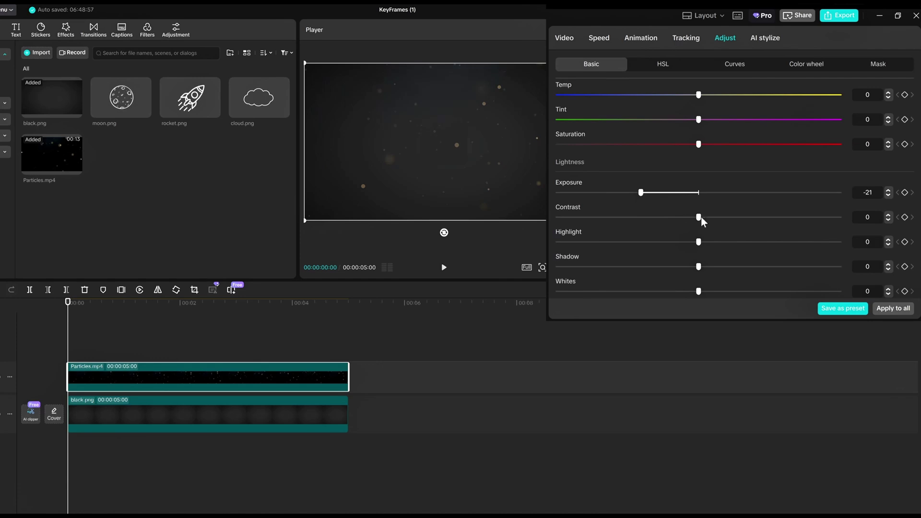
pyautogui.moveTo(698, 217); pyautogui.dragTo(645, 218)
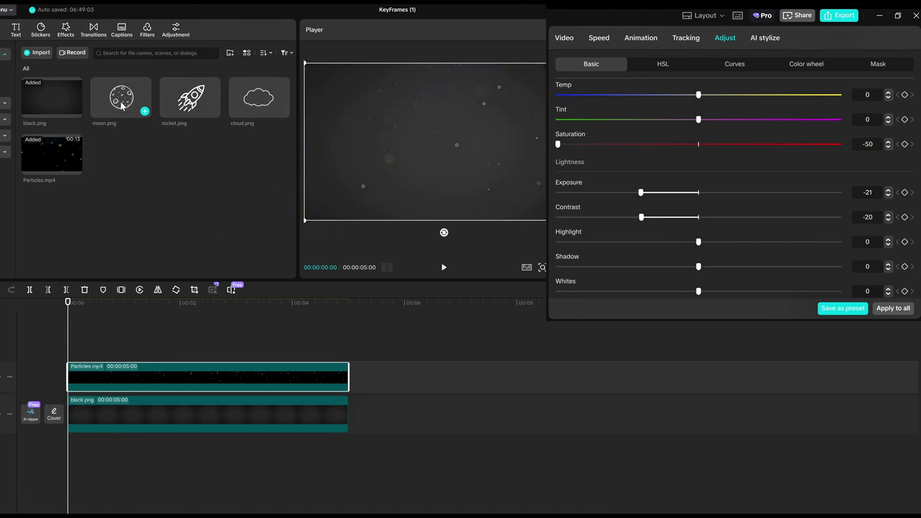
# - Add the moon, rocket and cloud images to the timeline, the cloud on its own track
pyautogui.click(145, 111)
pyautogui.click(213, 111)
pyautogui.moveTo(259, 98); pyautogui.dragTo(156, 357)
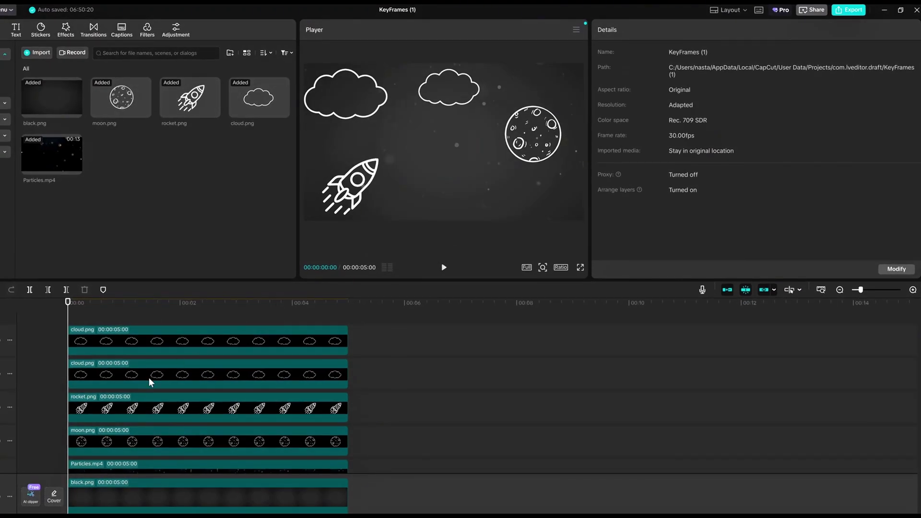
# - Apply an Ease Out preset curve to the second cloud's rise into its peak X-position keyframe
pyautogui.click(150, 382)
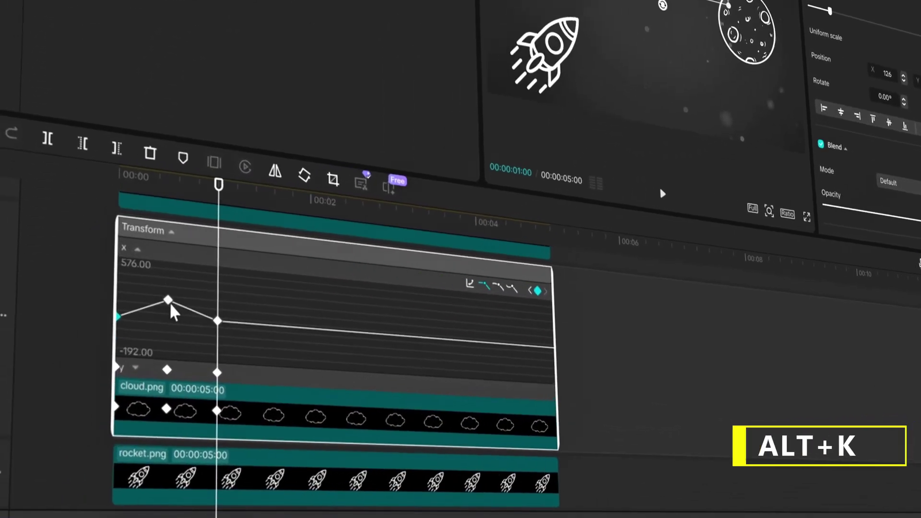
pyautogui.click(94, 367)
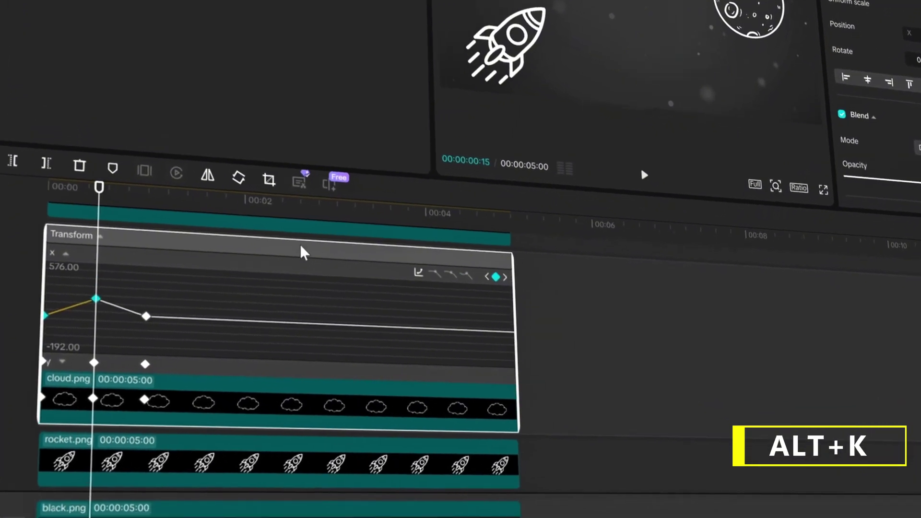
pyautogui.click(470, 284)
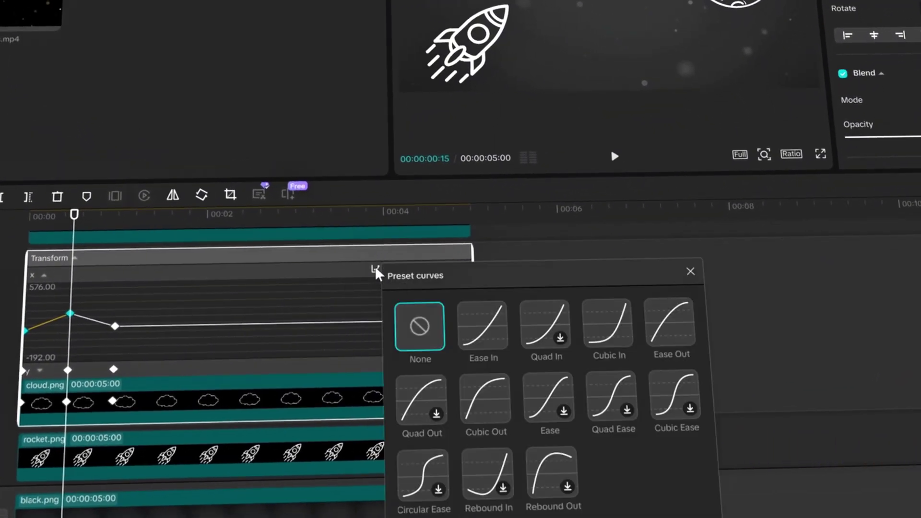
pyautogui.click(663, 334)
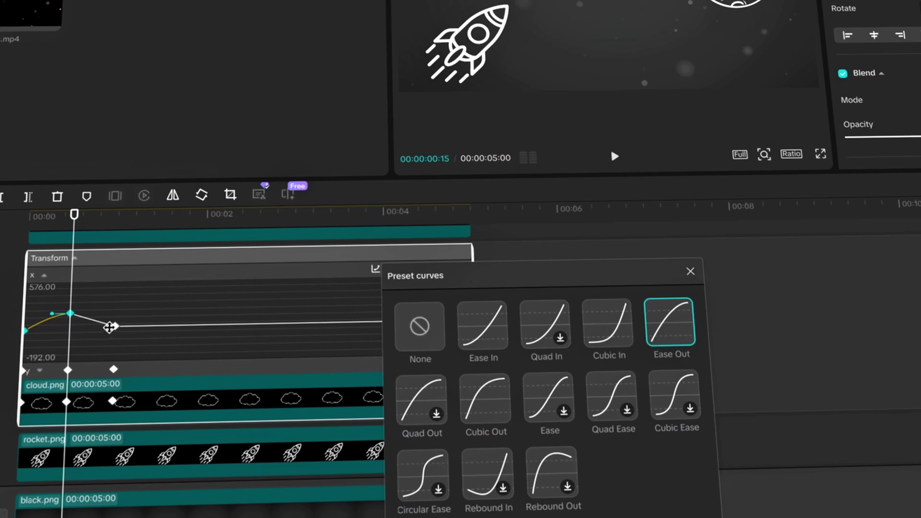
pyautogui.click(115, 327)
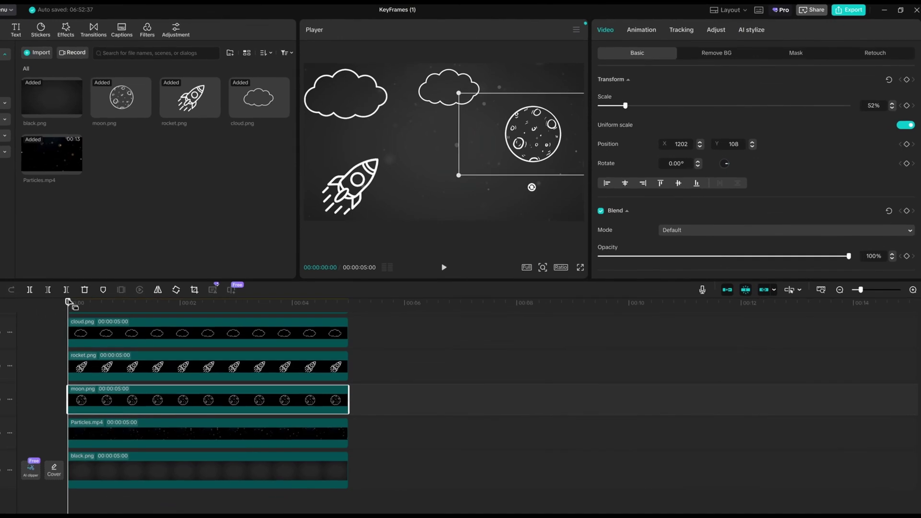
# - Keyframe the moon's scale from 1% at the start to 52% at 00:00:01:15, then preview it
pyautogui.moveTo(81, 302); pyautogui.dragTo(110, 308)
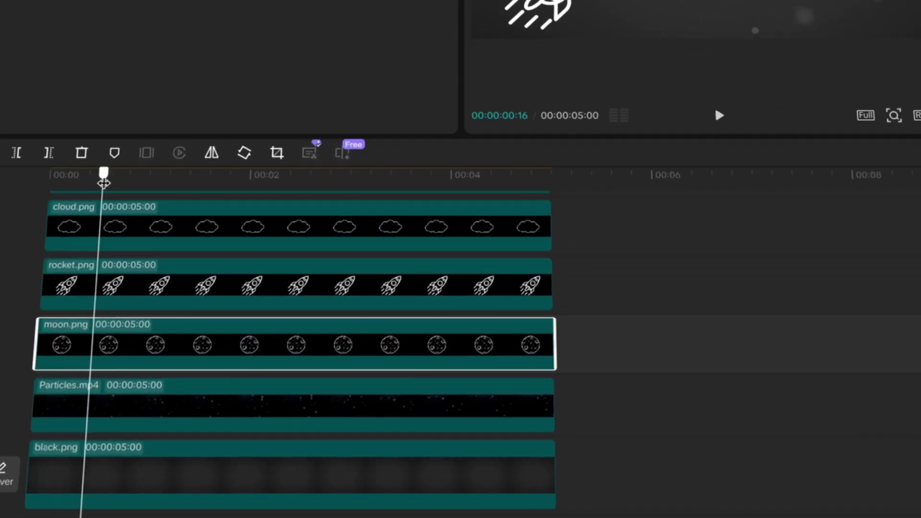
pyautogui.moveTo(126, 184); pyautogui.dragTo(191, 185)
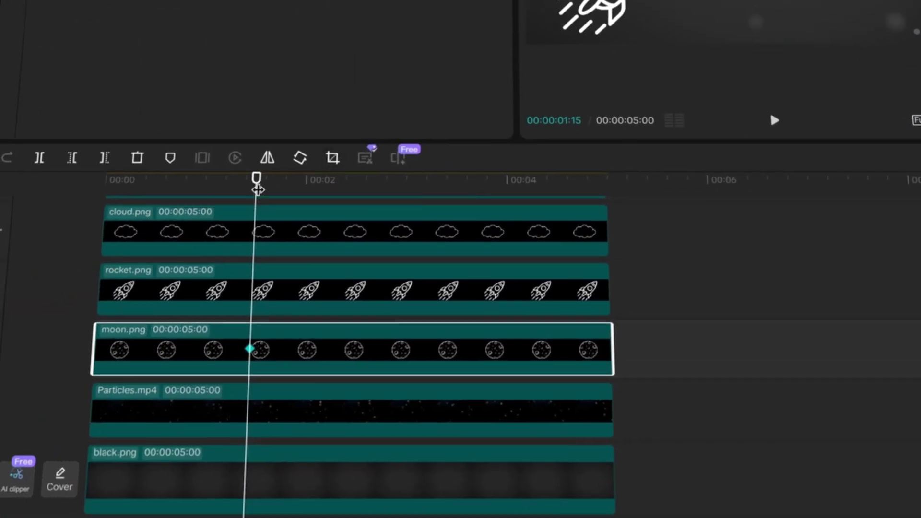
pyautogui.moveTo(257, 178); pyautogui.dragTo(103, 191)
pyautogui.moveTo(401, 140); pyautogui.dragTo(355, 140)
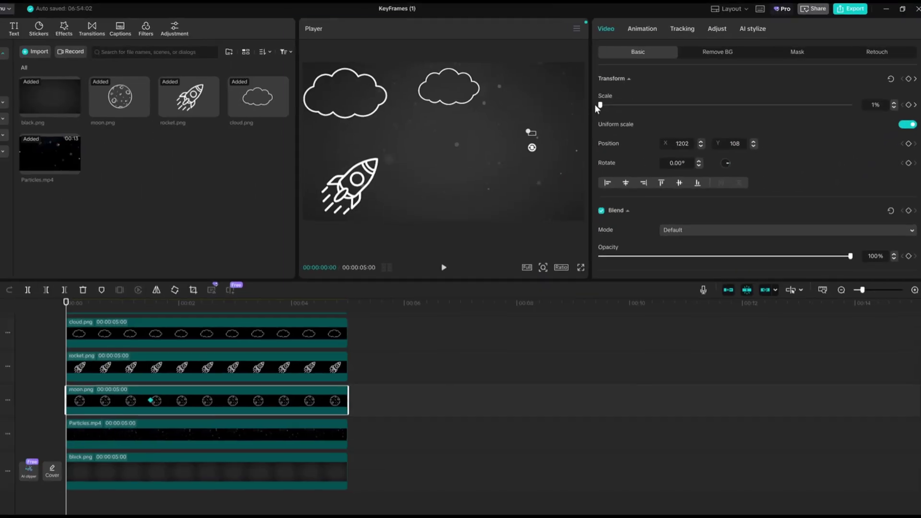
pyautogui.click(82, 424)
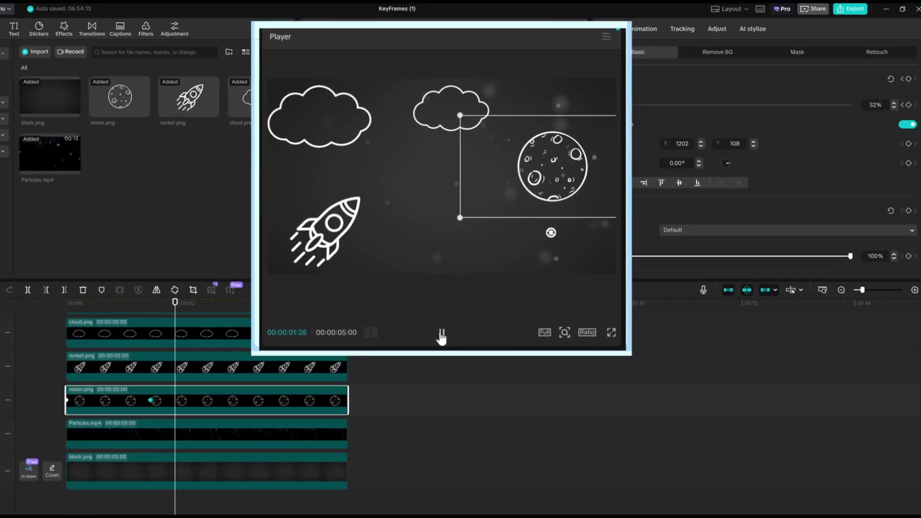
pyautogui.click(439, 335)
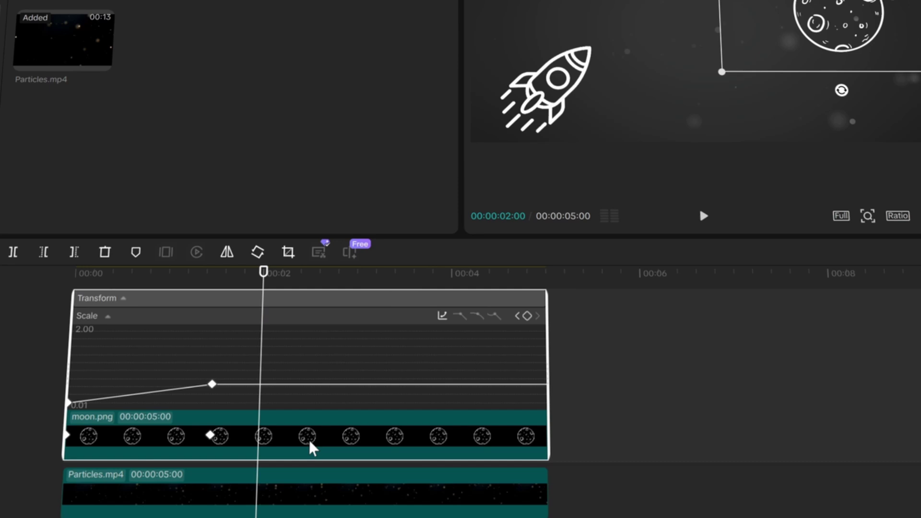
pyautogui.scroll(2, 302, 413)
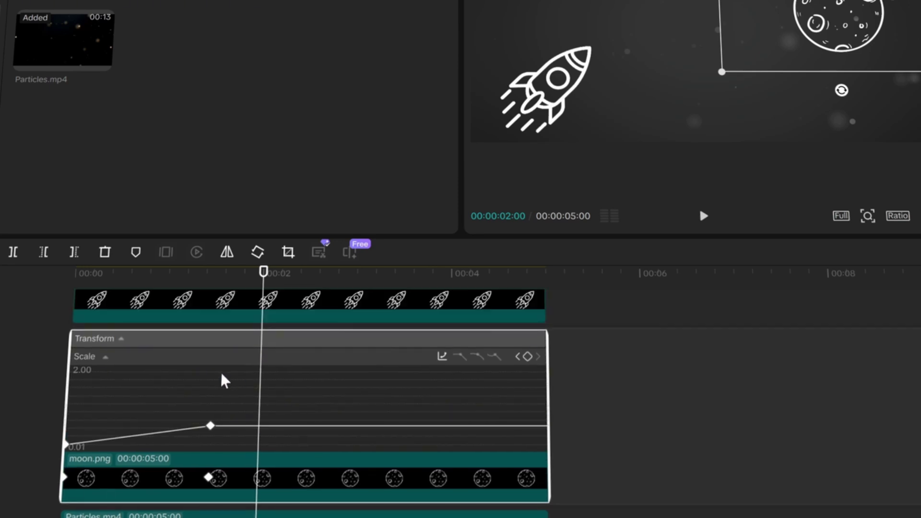
# - Reshape the moon's scale easing curve, nudging the 52% keyframe slightly later and higher
pyautogui.click(210, 425)
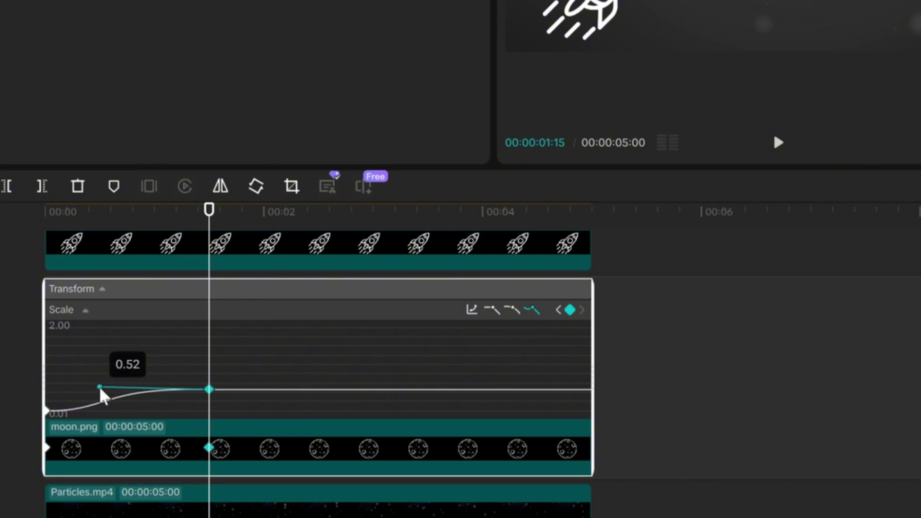
pyautogui.moveTo(100, 389); pyautogui.dragTo(96, 379)
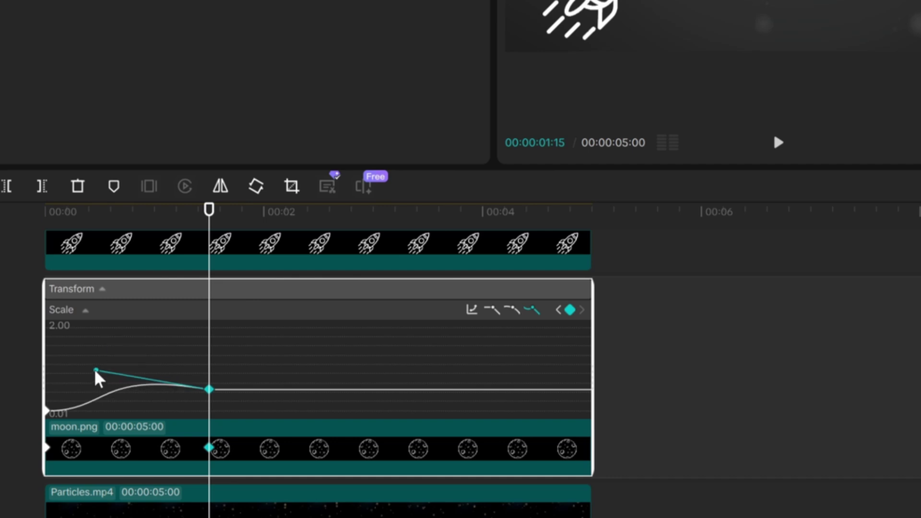
pyautogui.click(110, 412)
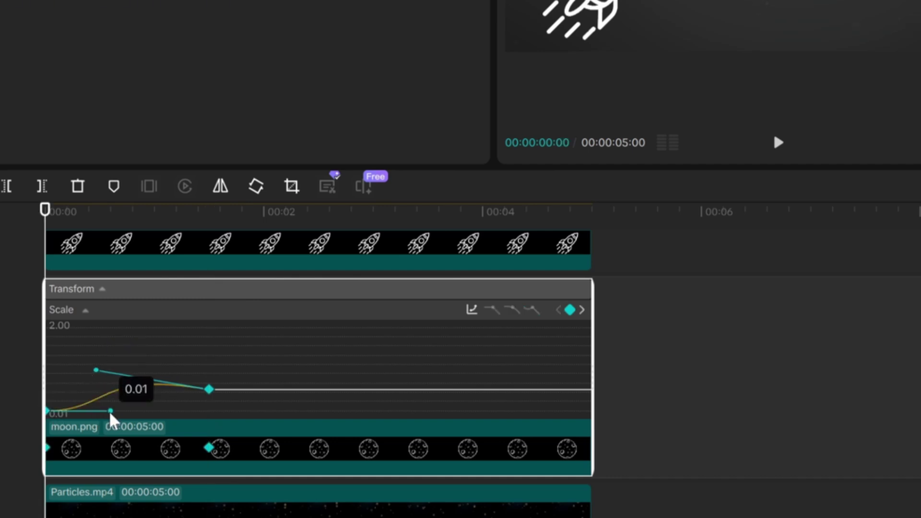
pyautogui.click(212, 389)
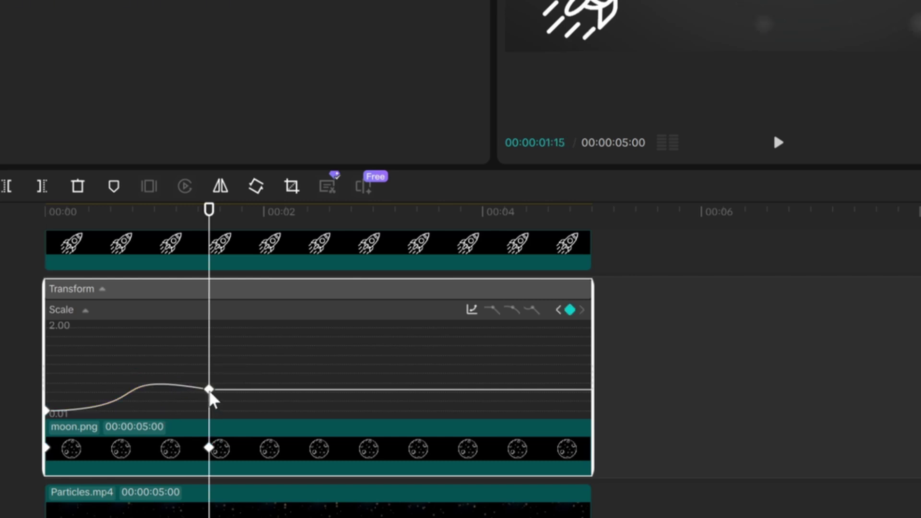
pyautogui.moveTo(210, 390); pyautogui.dragTo(216, 388)
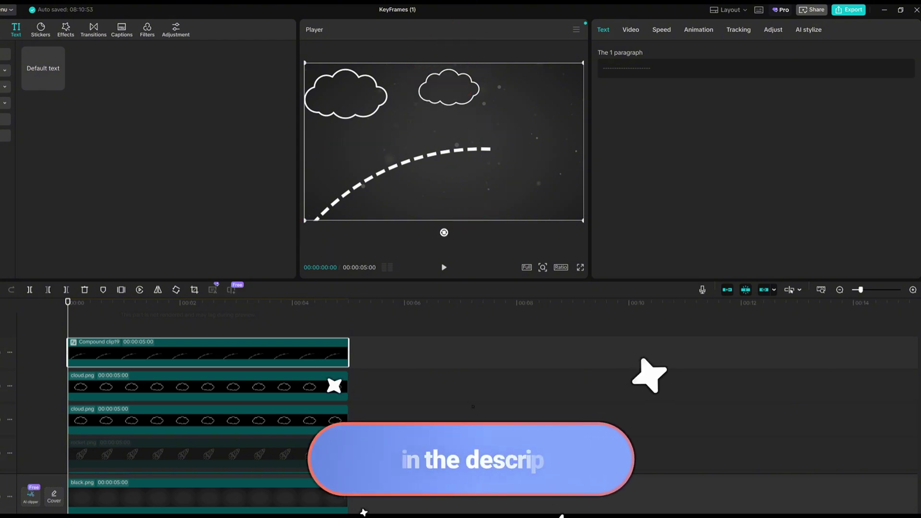
# - Add a Split mask to the dashed arc clip and angle it across the arc
pyautogui.click(633, 31)
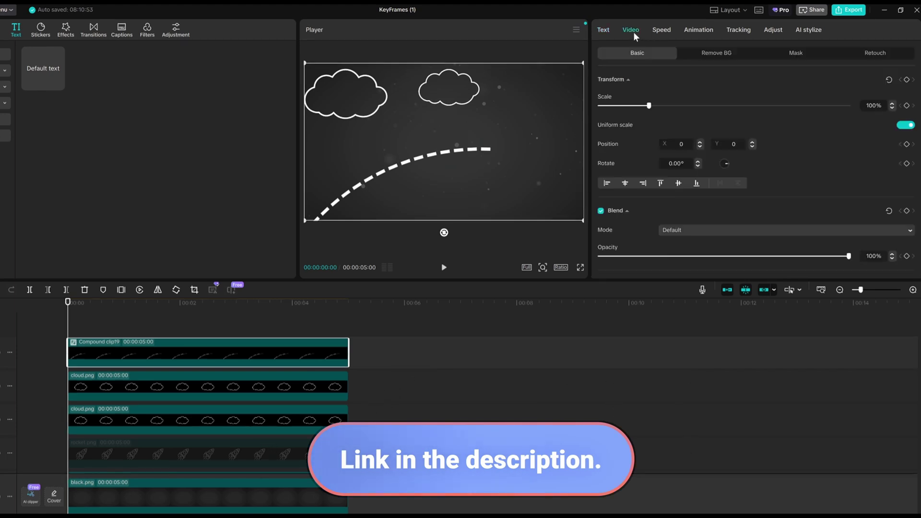
pyautogui.click(790, 56)
pyautogui.click(622, 100)
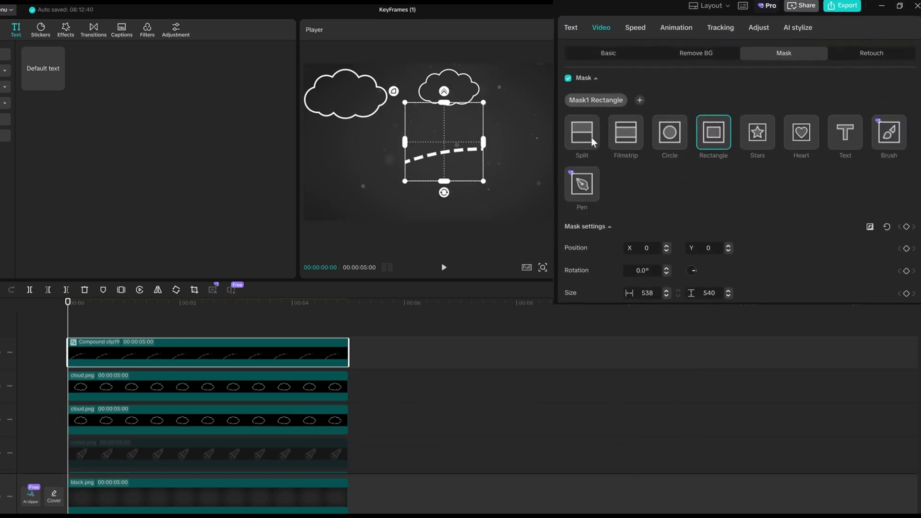
pyautogui.click(605, 128)
pyautogui.moveTo(442, 150); pyautogui.dragTo(469, 151)
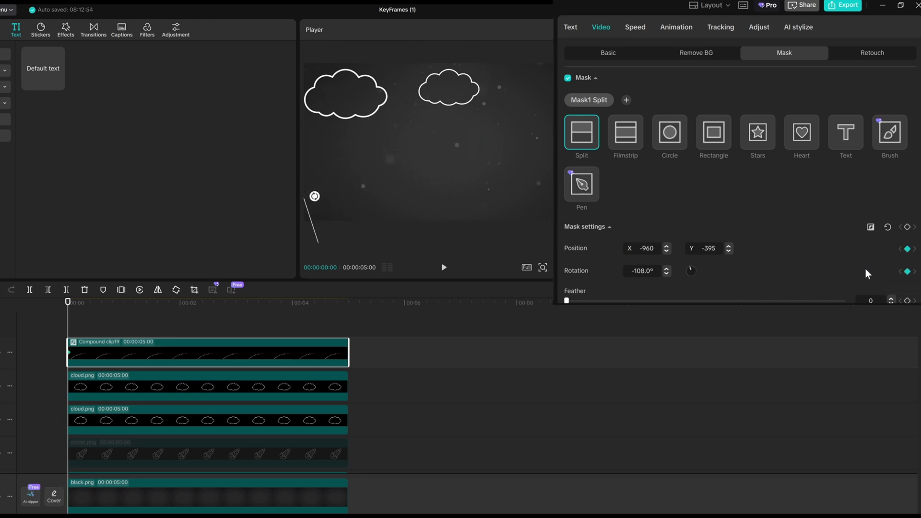
# - Keyframe the mask's position and rotation at 00:00:00:11 and the one-second mark
pyautogui.moveTo(69, 301); pyautogui.dragTo(88, 302)
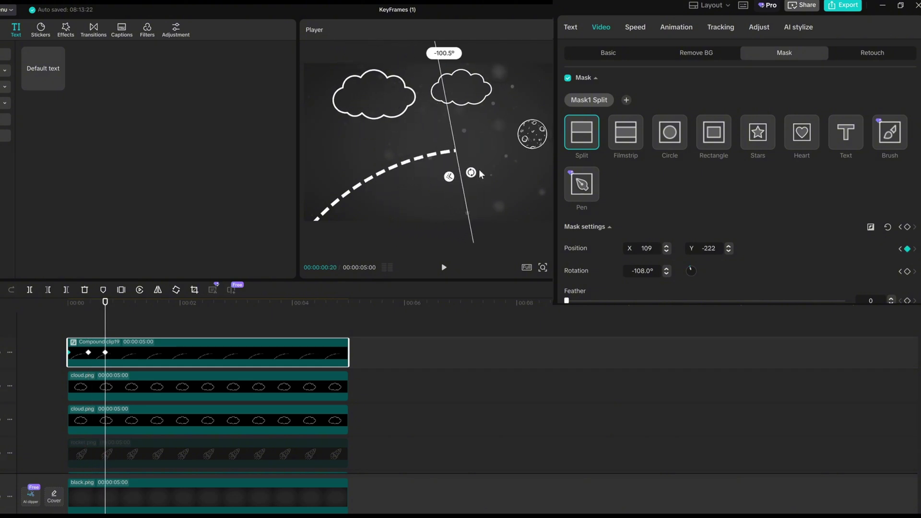
pyautogui.moveTo(108, 307); pyautogui.dragTo(124, 307)
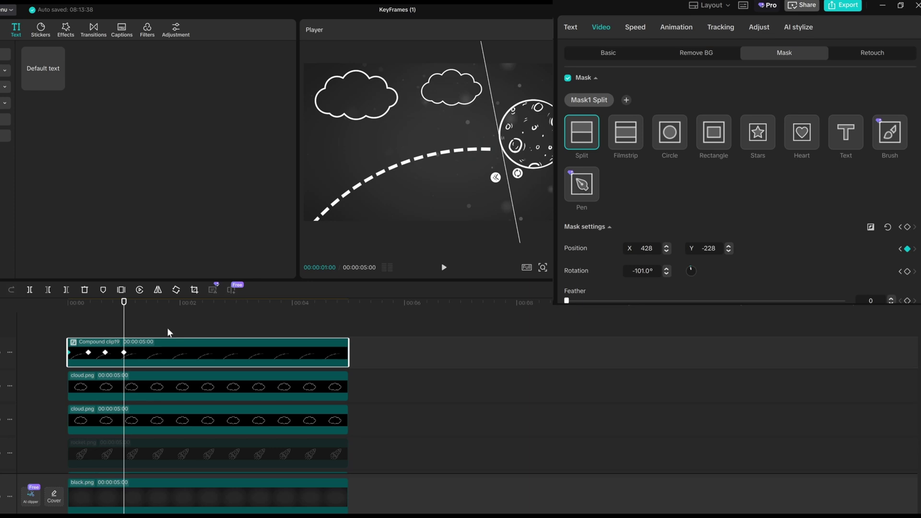
pyautogui.rightClick(159, 354)
pyautogui.click(241, 487)
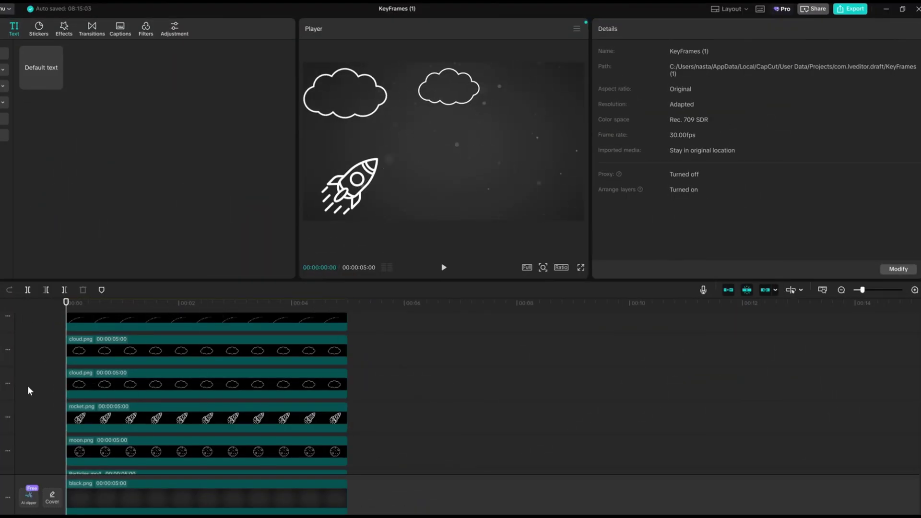
# - Keyframe the rocket so a few frames in it moves up-right and tilts to 16.47°
pyautogui.click(99, 403)
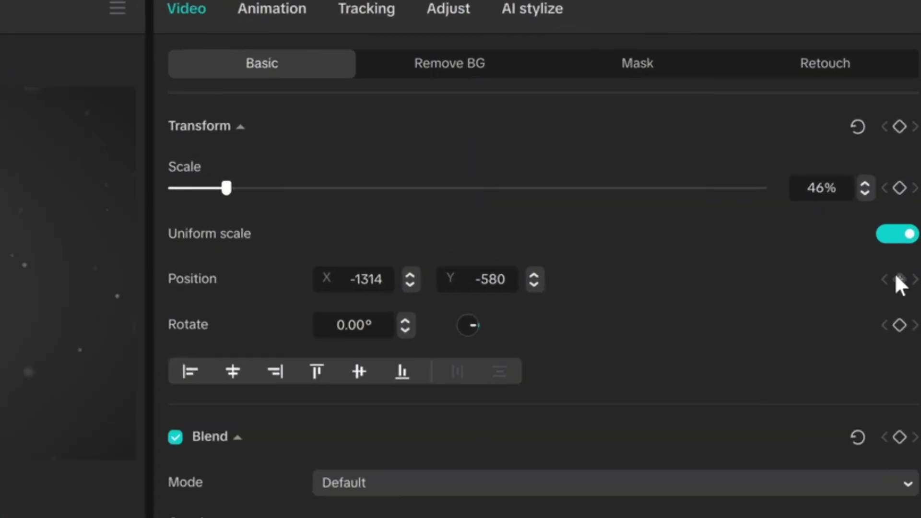
pyautogui.click(900, 325)
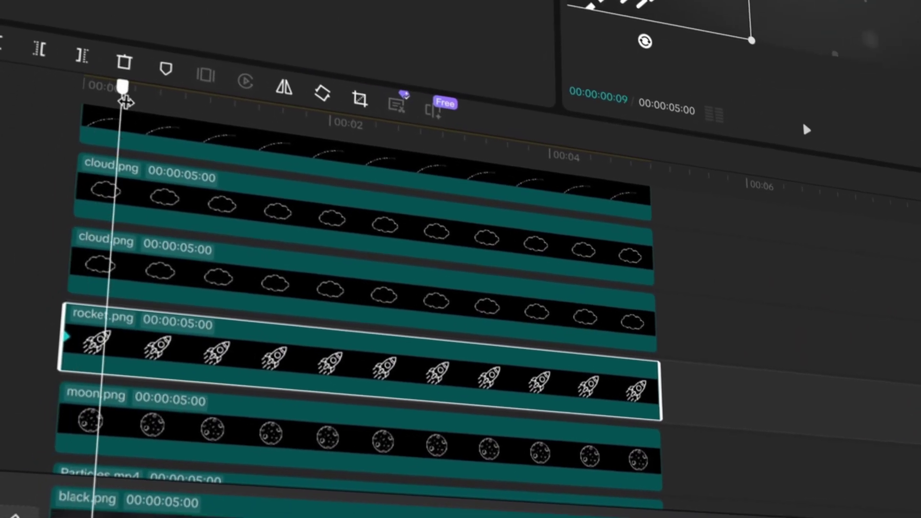
pyautogui.moveTo(125, 101); pyautogui.dragTo(85, 309)
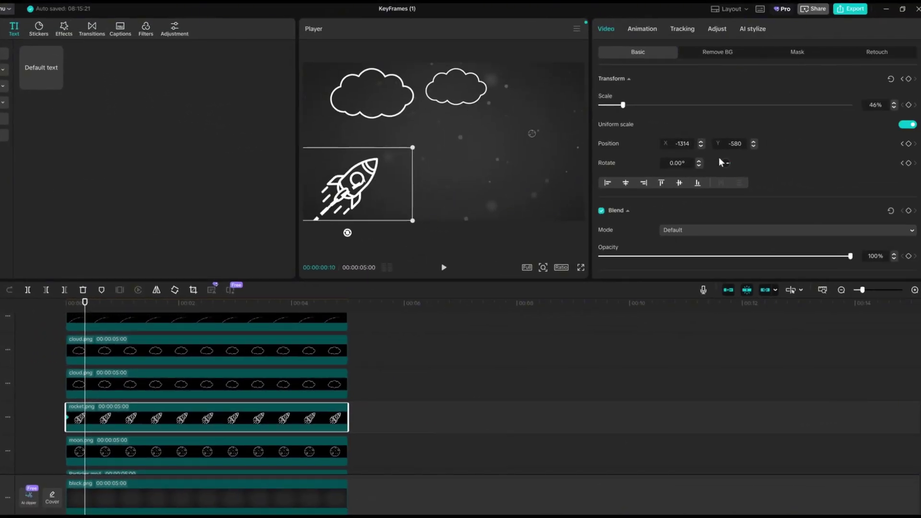
pyautogui.moveTo(369, 182); pyautogui.dragTo(406, 160)
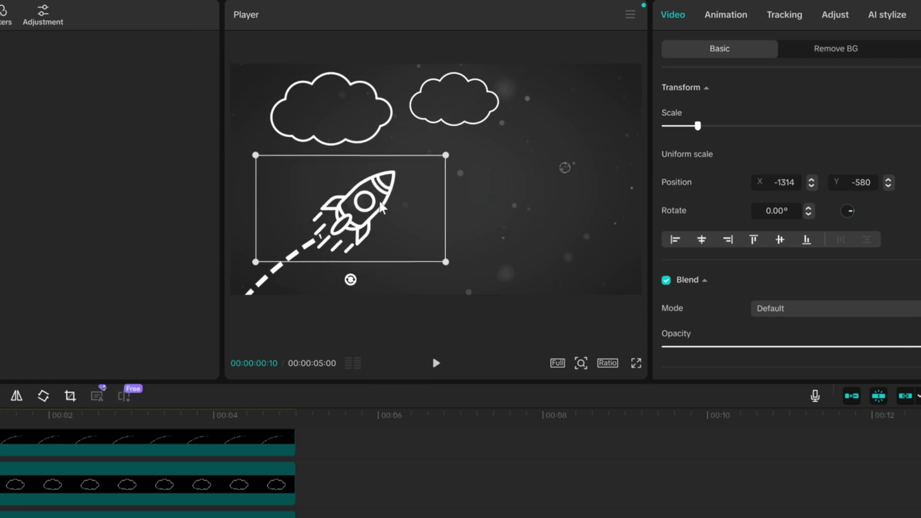
pyautogui.moveTo(382, 208); pyautogui.dragTo(383, 195)
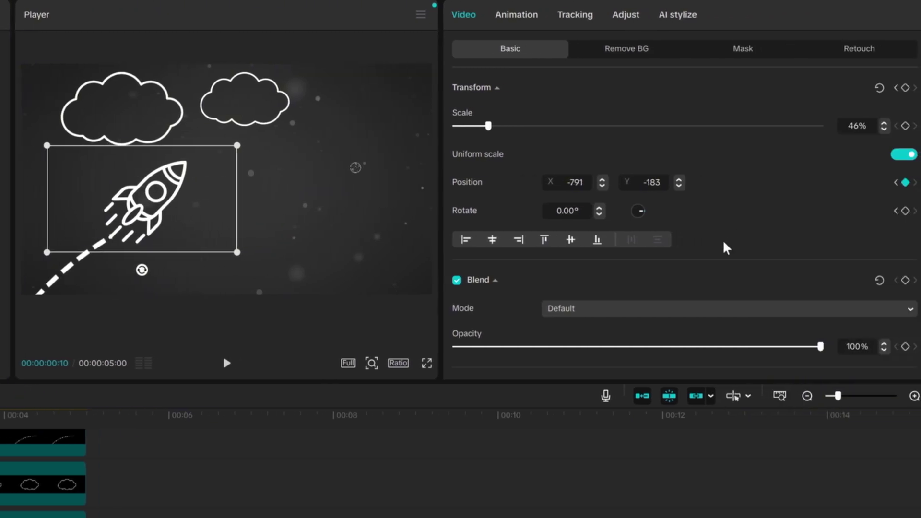
pyautogui.moveTo(142, 269); pyautogui.dragTo(122, 266)
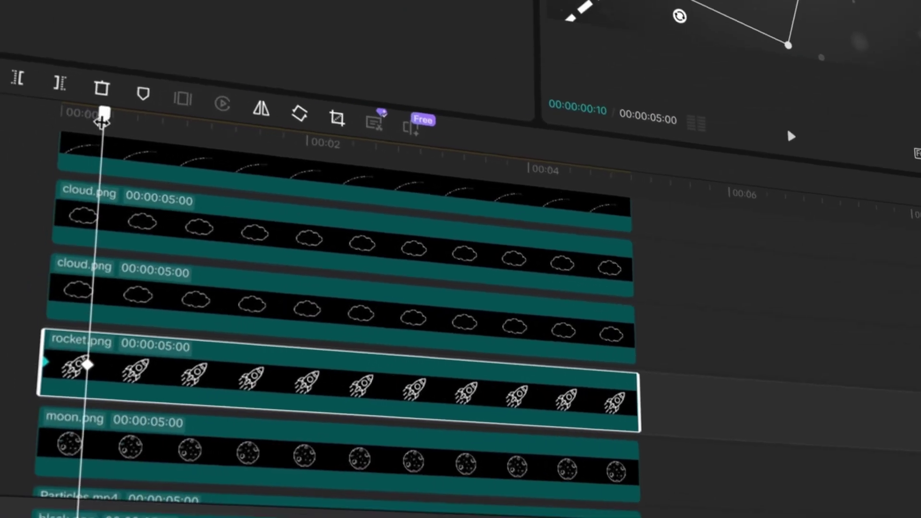
pyautogui.moveTo(102, 113); pyautogui.dragTo(148, 139)
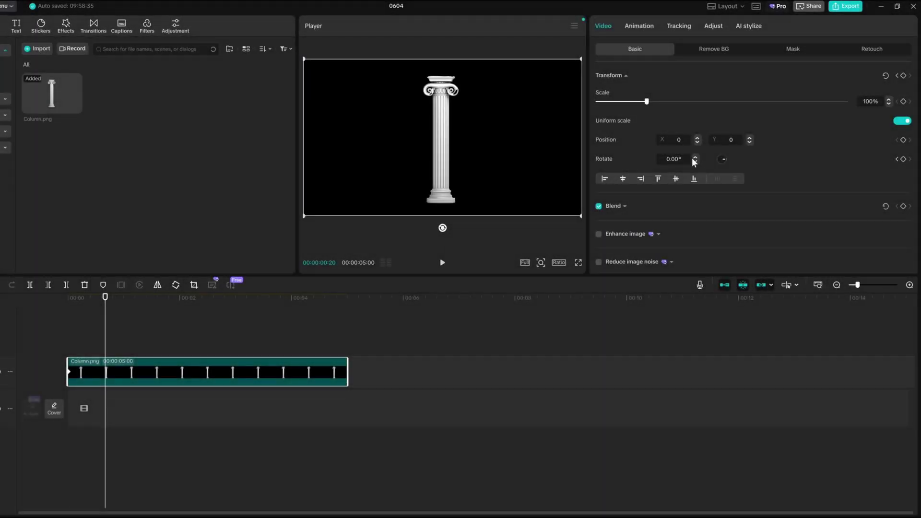
# - Rotate the column to 360° and ease its rotation curve with Quad In and Quad Out presets
pyautogui.moveTo(442, 228); pyautogui.dragTo(455, 192)
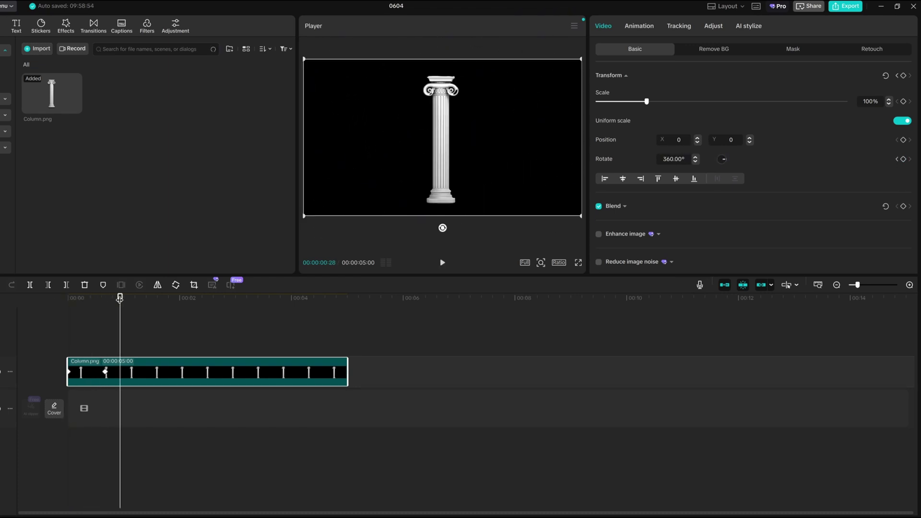
pyautogui.rightClick(129, 377)
pyautogui.hotkey('alt', 'k')
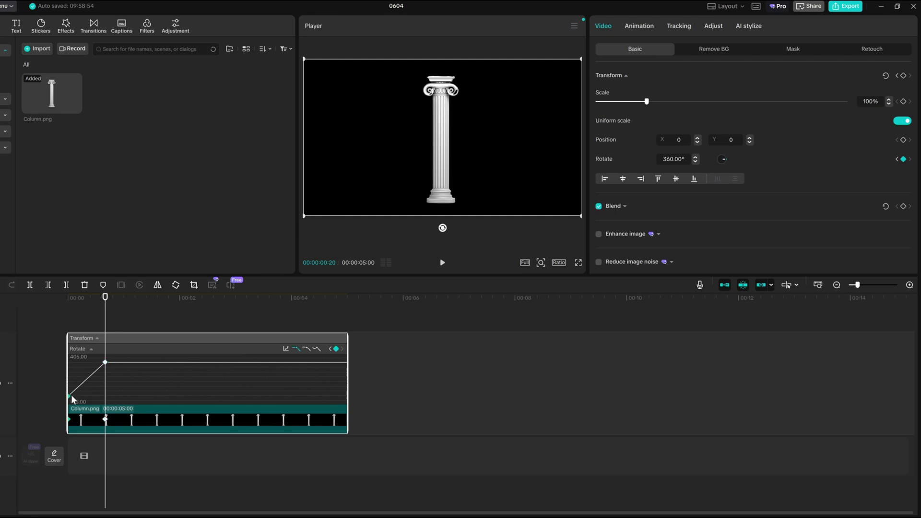
pyautogui.click(295, 349)
pyautogui.click(422, 393)
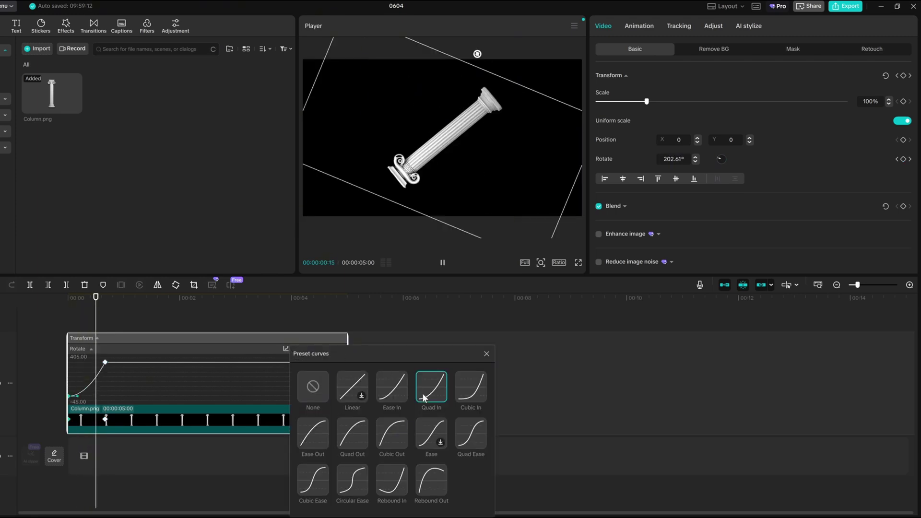
pyautogui.click(352, 433)
pyautogui.click(128, 304)
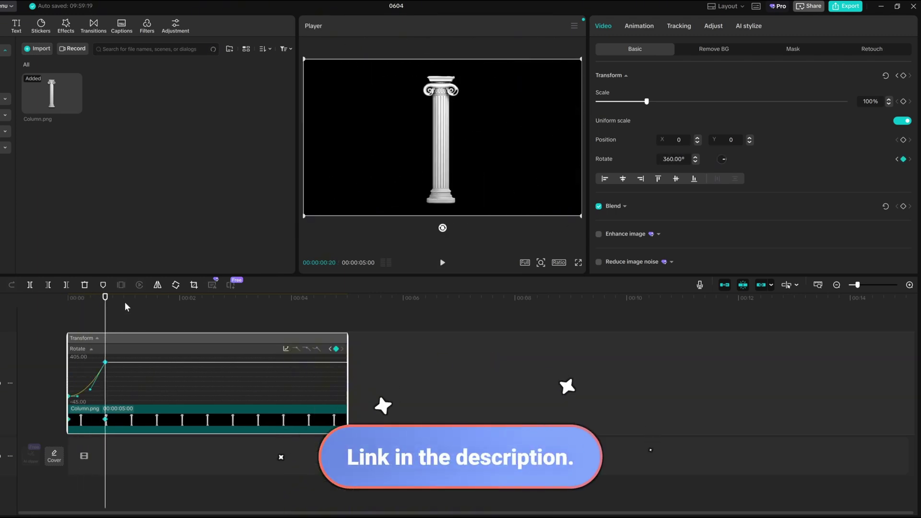
pyautogui.click(61, 305)
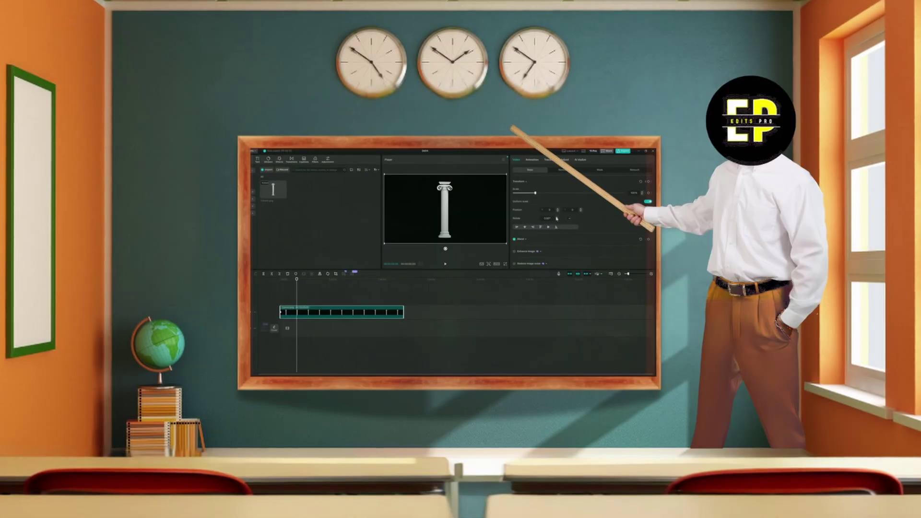
# - Scrub the CapCut timeline to preview the column's 360° spin
pyautogui.moveTo(444, 249)
pyautogui.mouseDown()
pyautogui.moveTo(403, 211)
pyautogui.moveTo(444, 240)
pyautogui.moveTo(450, 232)
pyautogui.mouseUp()
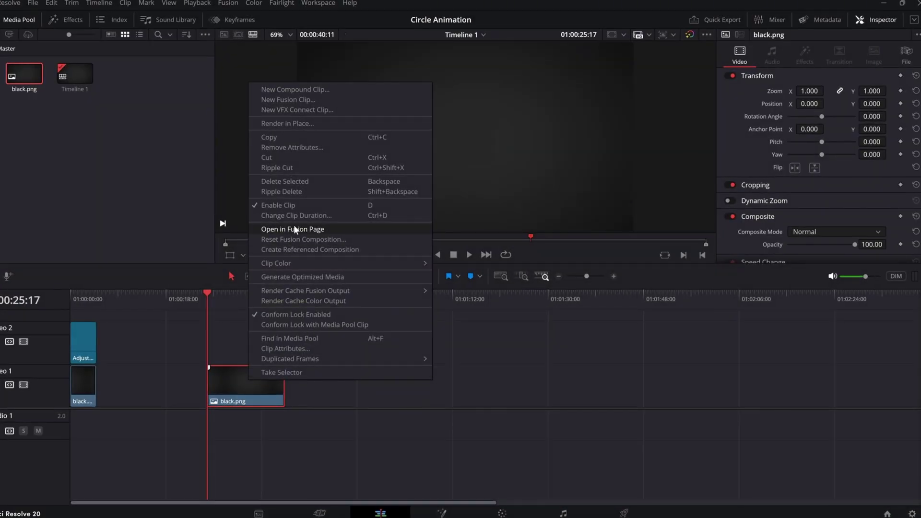
# - Open black.png in Fusion and add Background and Ellipse nodes to form a circle
pyautogui.click(294, 229)
pyautogui.hotkey('shift', 'space')
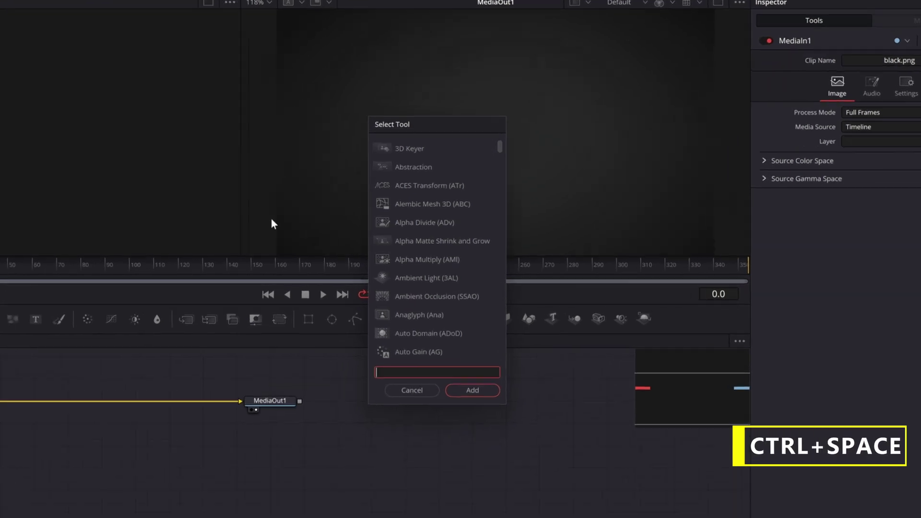
pyautogui.write('b')
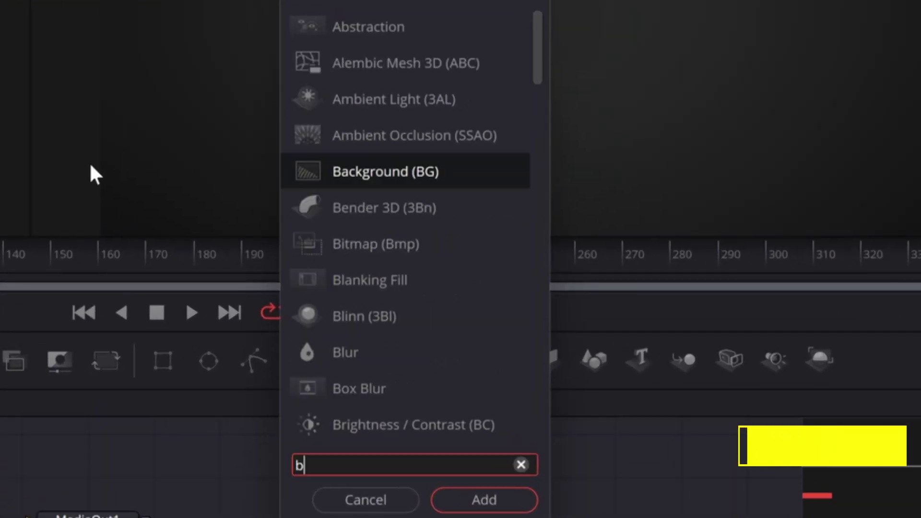
pyautogui.write('acel')
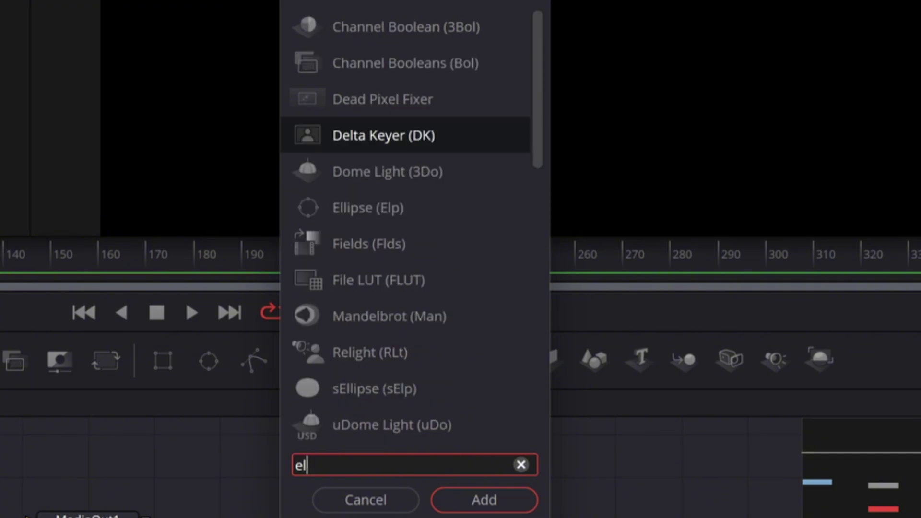
pyautogui.write('l')
pyautogui.press('Return')
pyautogui.click(827, 173)
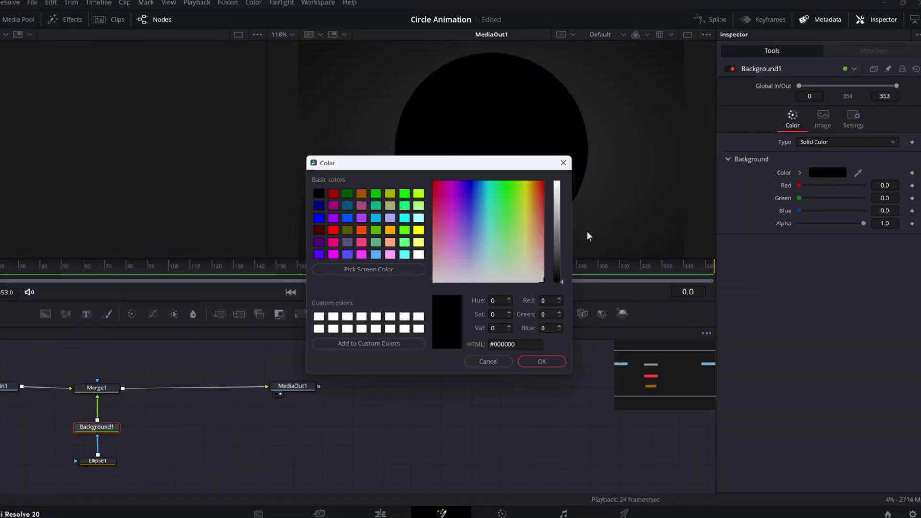
# - Make the background white and turn Ellipse1 into an outline ring with border width 0.013
pyautogui.moveTo(560, 230); pyautogui.dragTo(559, 181)
pyautogui.click(549, 359)
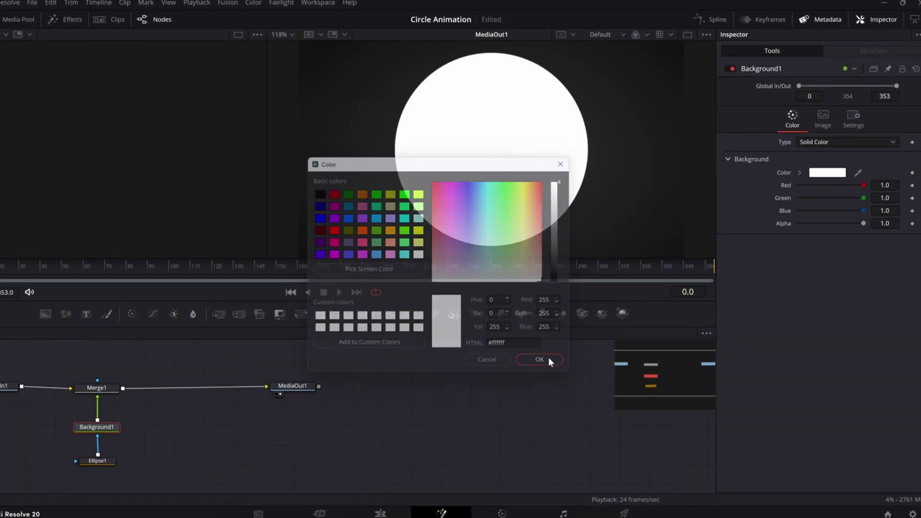
pyautogui.click(96, 461)
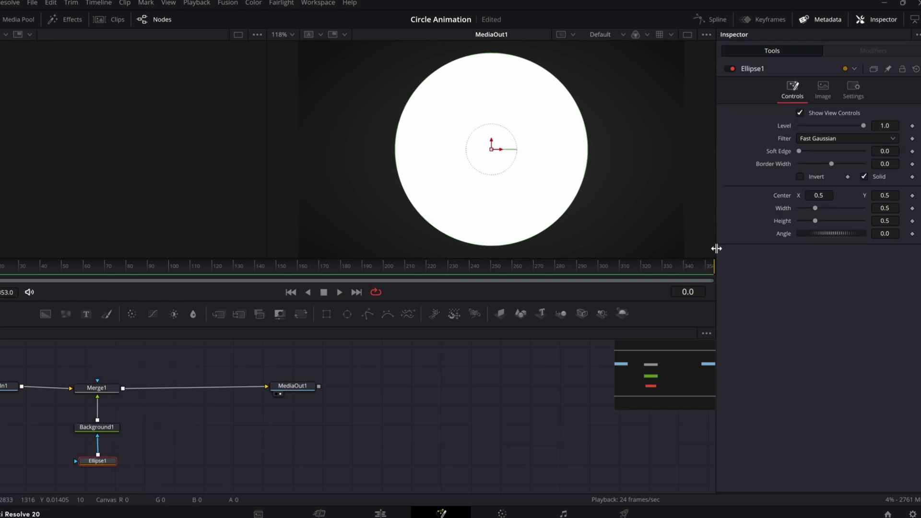
pyautogui.click(864, 177)
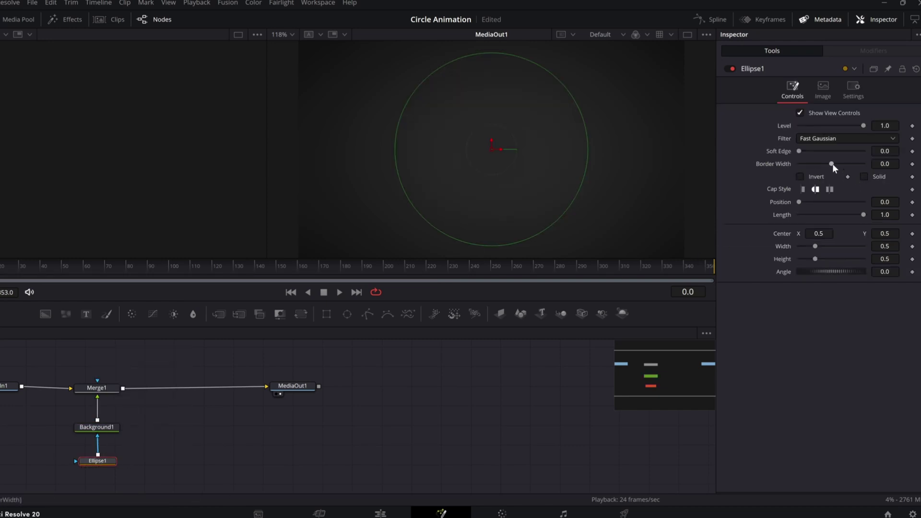
pyautogui.moveTo(833, 163); pyautogui.dragTo(837, 163)
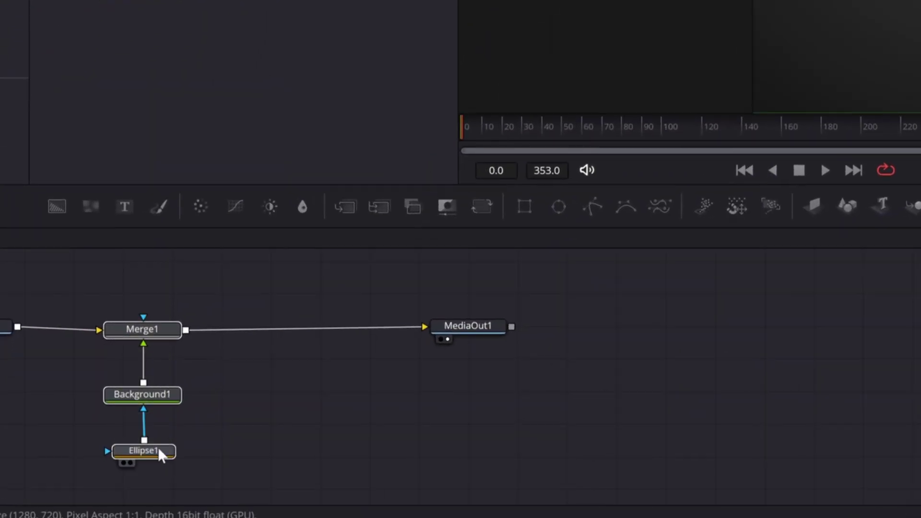
# - Paste copies of the ring's nodes and place them below the originals
pyautogui.hotkey('ctrl', 'v')
pyautogui.moveTo(247, 338); pyautogui.dragTo(273, 395)
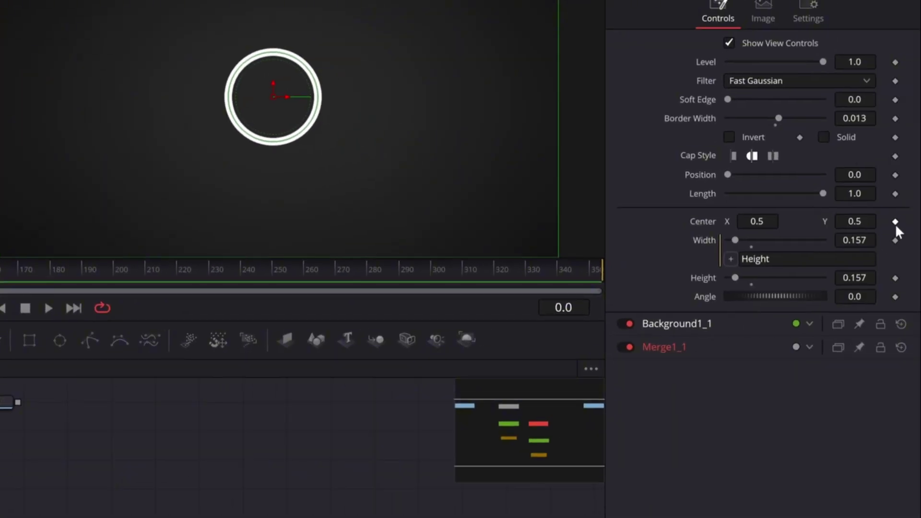
# - Keyframe the ellipse centre, then at frame 19 shift the second circle right to X 0.674
pyautogui.click(895, 221)
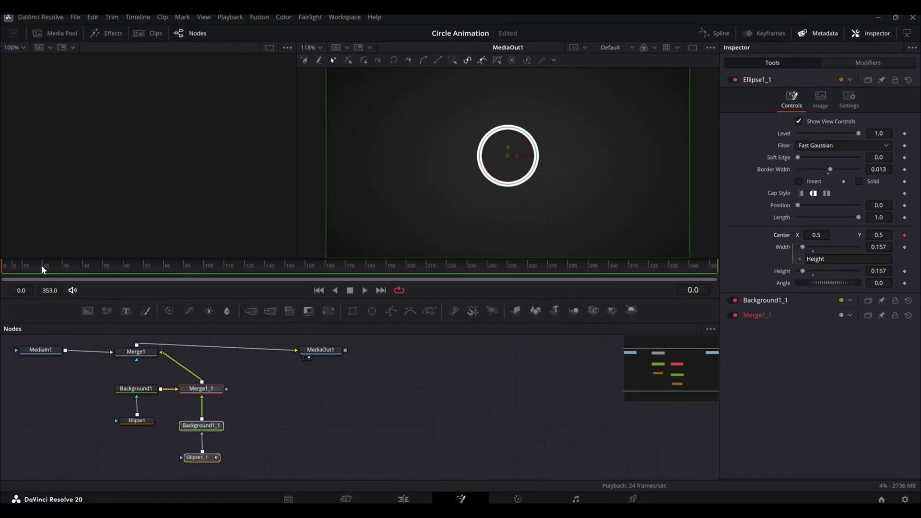
pyautogui.click(42, 266)
pyautogui.moveTo(815, 235); pyautogui.dragTo(834, 234)
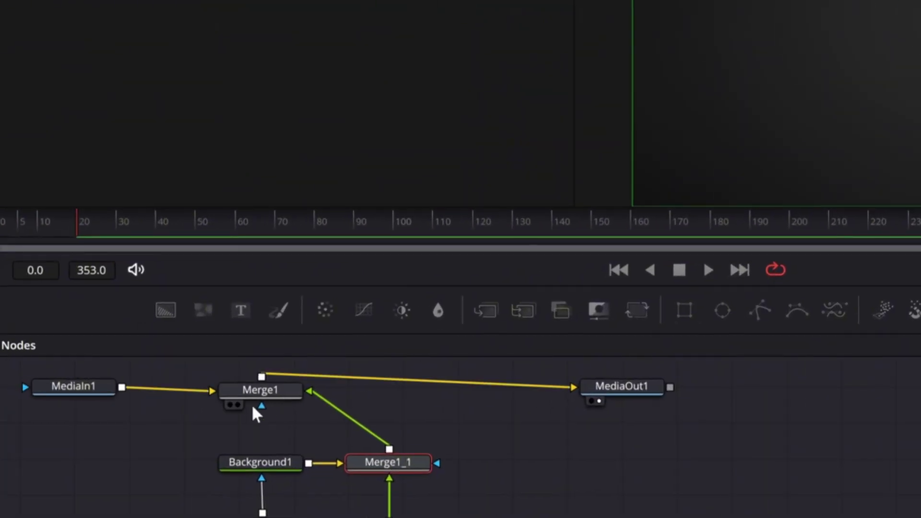
# - Set a starting Angle keyframe on Merge1 and raise the Angle to 360 so the ring spins
pyautogui.click(262, 393)
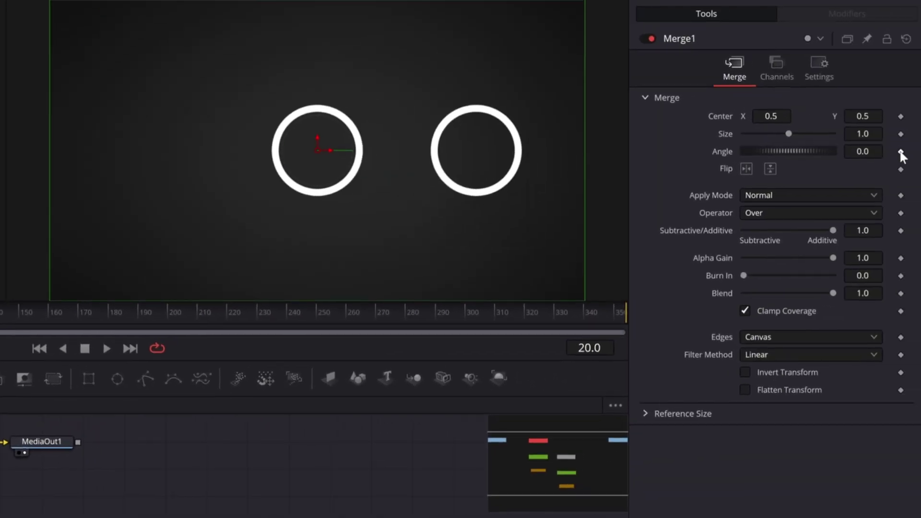
pyautogui.click(901, 152)
pyautogui.moveTo(791, 149); pyautogui.dragTo(888, 155)
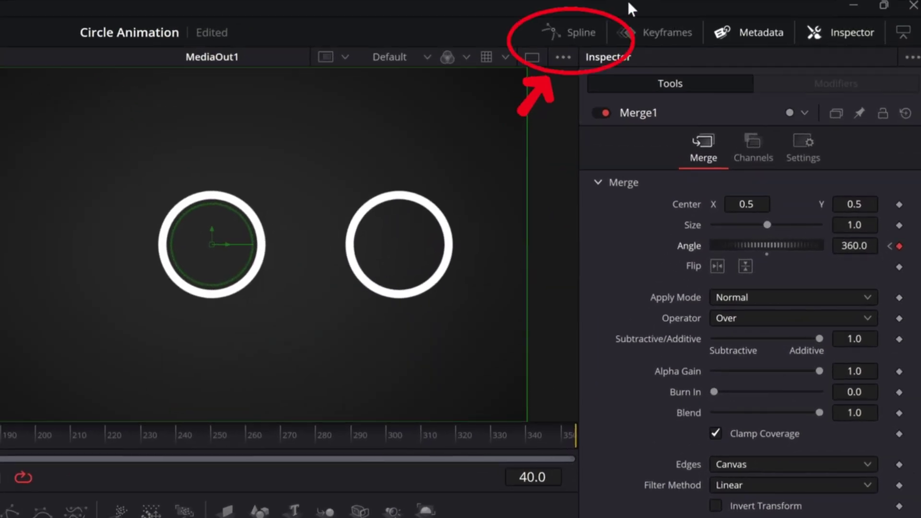
# - Show the Spline curve graph, select all keyframes and smooth them with S for eased motion
pyautogui.click(580, 33)
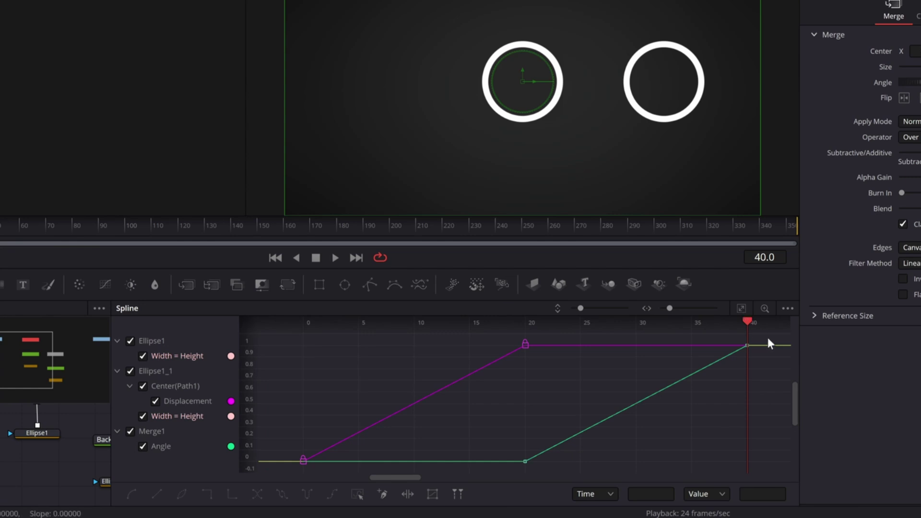
pyautogui.moveTo(766, 333); pyautogui.dragTo(382, 503)
pyautogui.moveTo(292, 513); pyautogui.dragTo(306, 511)
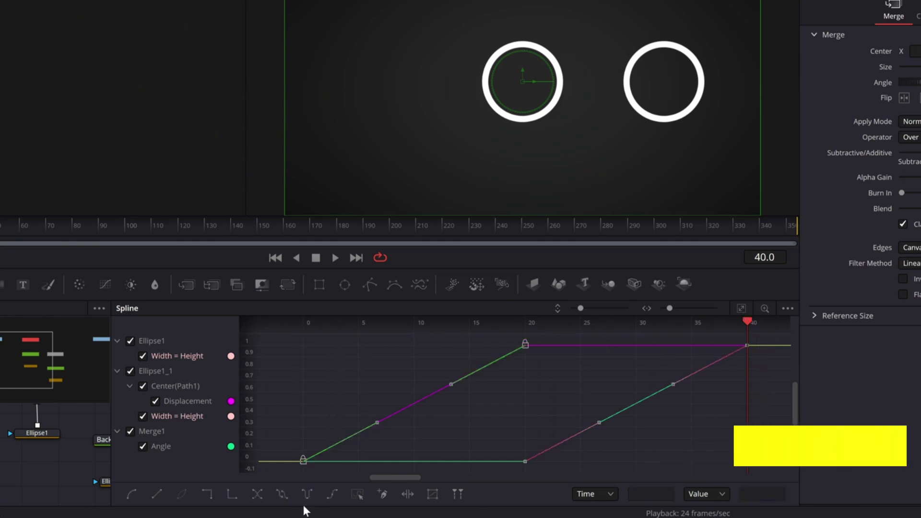
pyautogui.press('s')
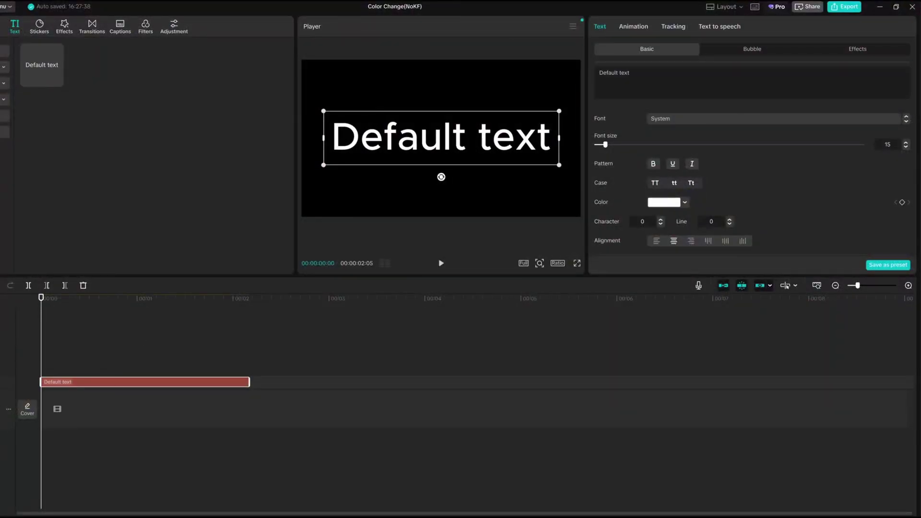
# - Replace the placeholder text with HEYY and apply the CC-RoundBd font
pyautogui.moveTo(629, 73); pyautogui.dragTo(594, 77)
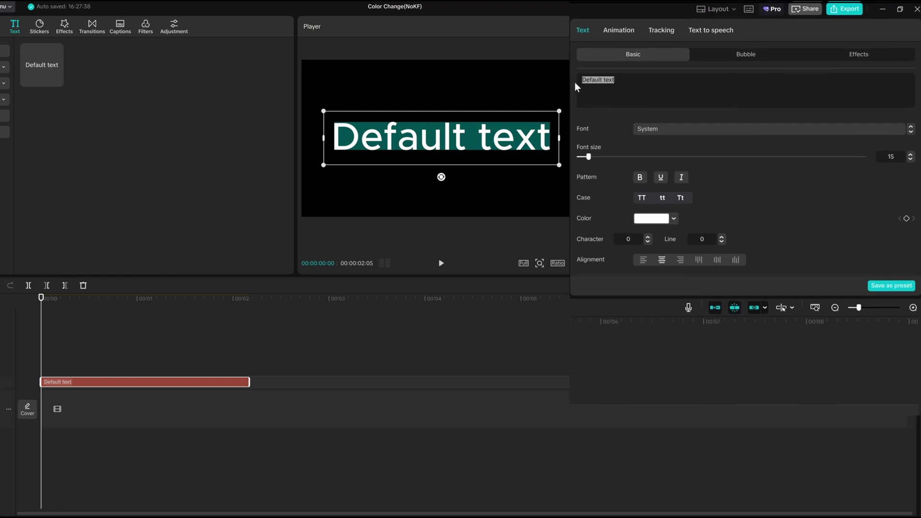
pyautogui.write('EYY')
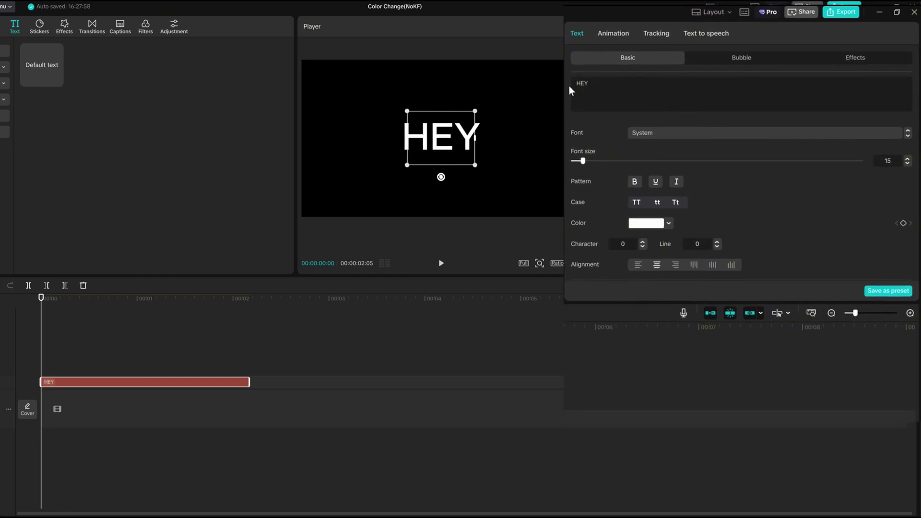
pyautogui.click(661, 141)
pyautogui.click(678, 202)
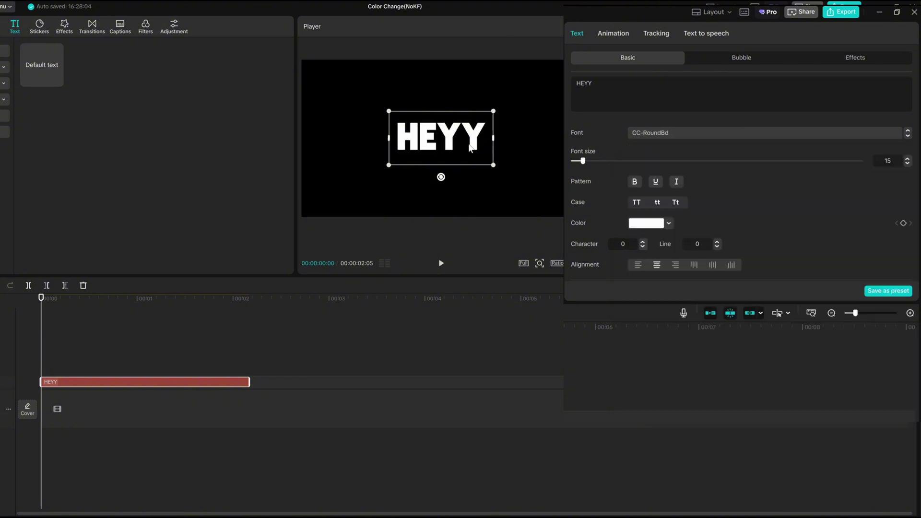
# - Keyframe HEYY's position so it slides from the left edge of the frame to the centre
pyautogui.moveTo(443, 147); pyautogui.dragTo(359, 144)
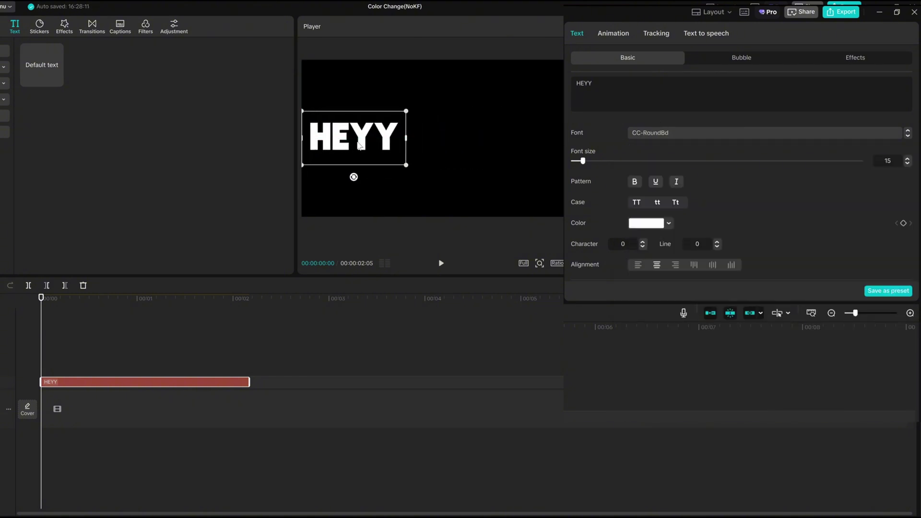
pyautogui.scroll(-5, 743, 169)
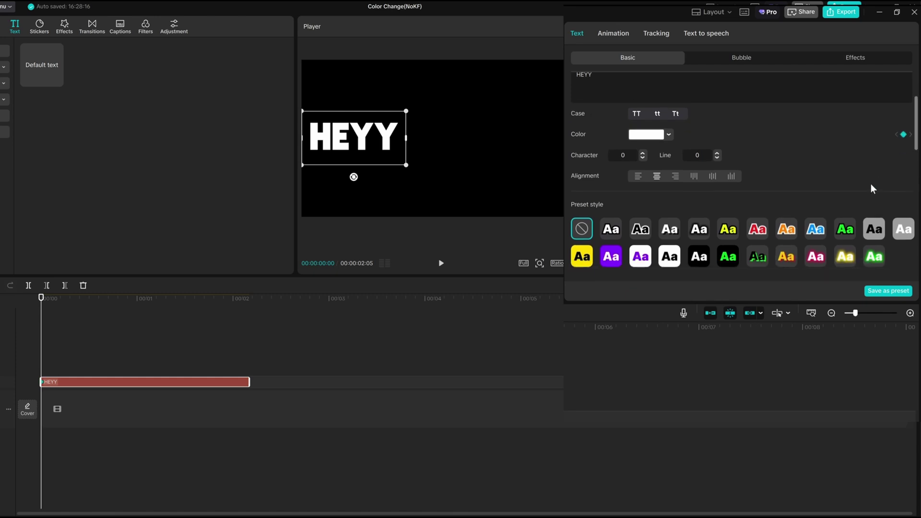
pyautogui.scroll(-1, 888, 202)
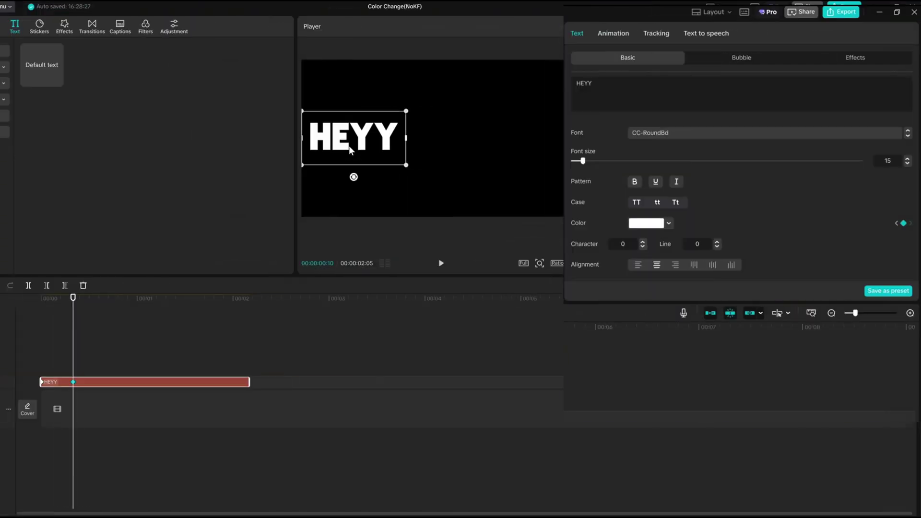
pyautogui.moveTo(356, 146); pyautogui.dragTo(443, 146)
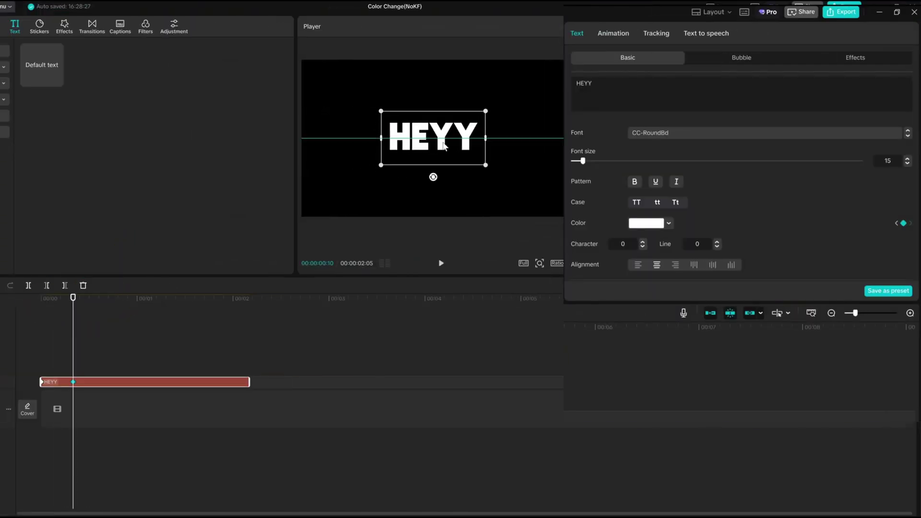
# - Set the HEYY text colour to blue and split the clip at 10 frames
pyautogui.click(668, 224)
pyautogui.click(609, 394)
pyautogui.click(703, 217)
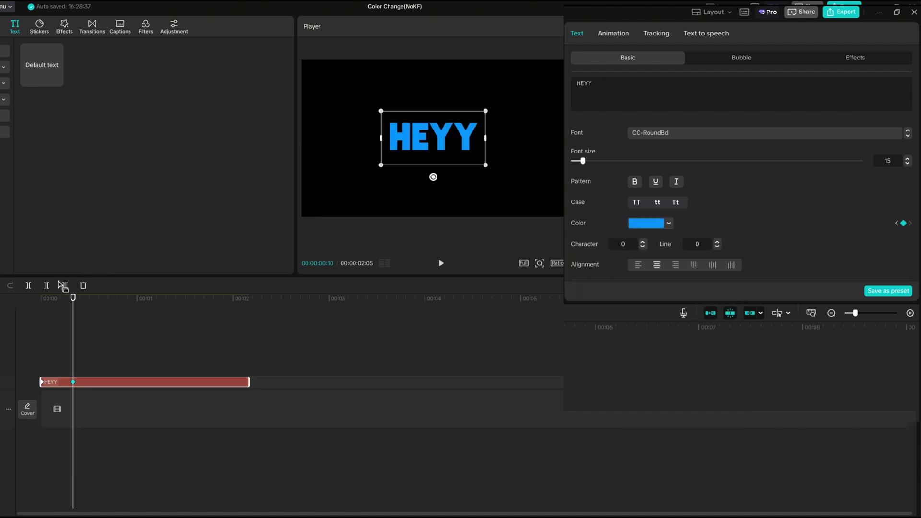
pyautogui.click(62, 285)
# - Change the second clip's text to SUB and set its colour to red
pyautogui.hotkey('ctrl', 'a')
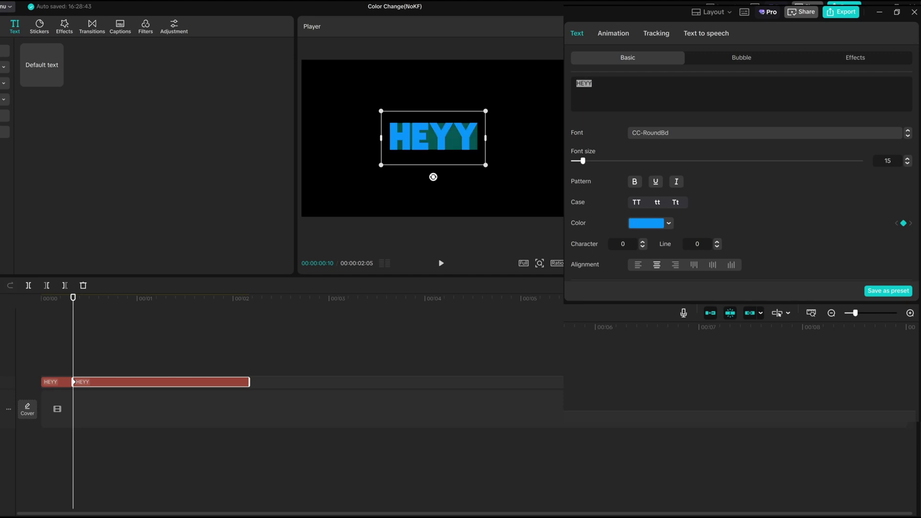
pyautogui.write('SUB')
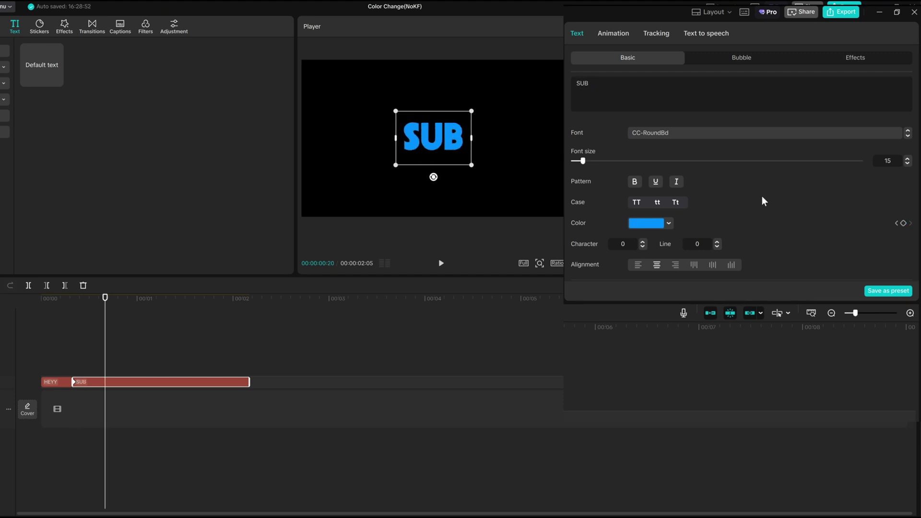
pyautogui.click(669, 223)
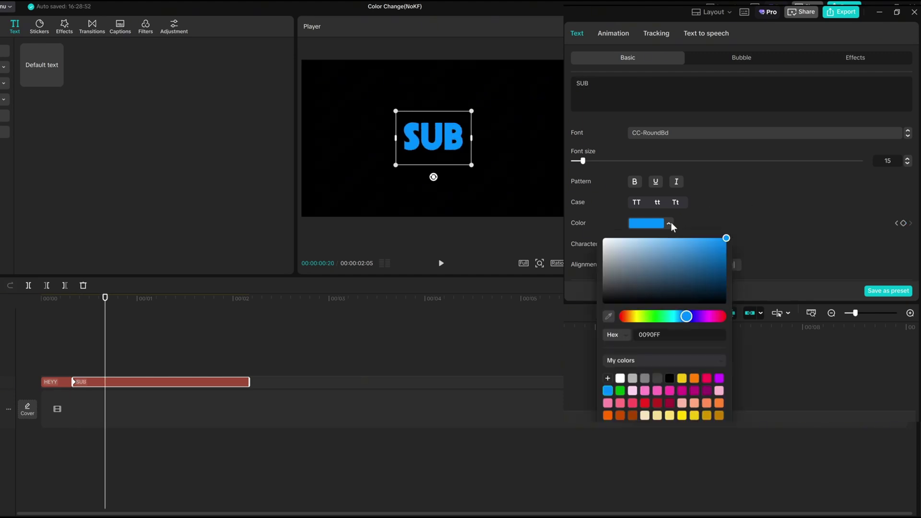
pyautogui.click(645, 402)
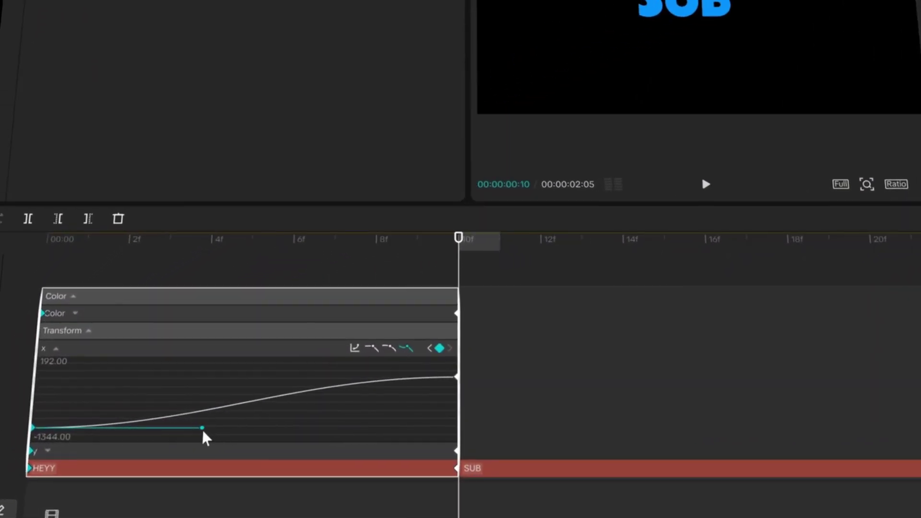
# - Reshape HEYY's X curve handles so the slide starts slowly and speeds up sharply at the end
pyautogui.moveTo(203, 435); pyautogui.dragTo(459, 434)
pyautogui.click(455, 469)
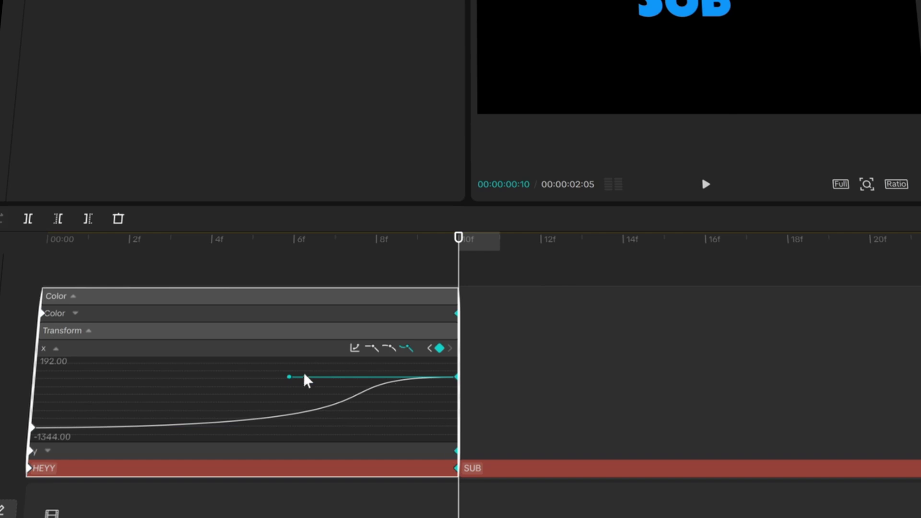
pyautogui.moveTo(291, 378); pyautogui.dragTo(469, 472)
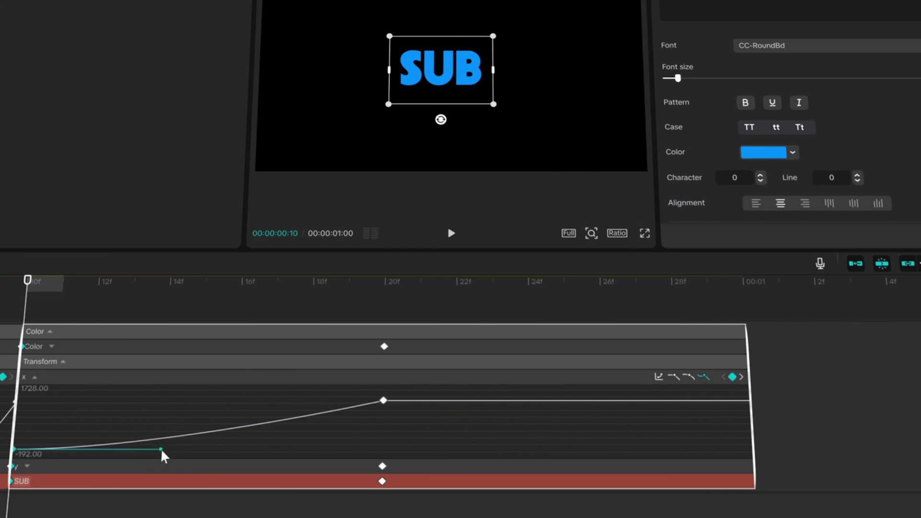
# - Drag SUB's start keyframe handle for a fast start, and set the 20f keyframe to Free curve
pyautogui.moveTo(164, 455); pyautogui.dragTo(118, 405)
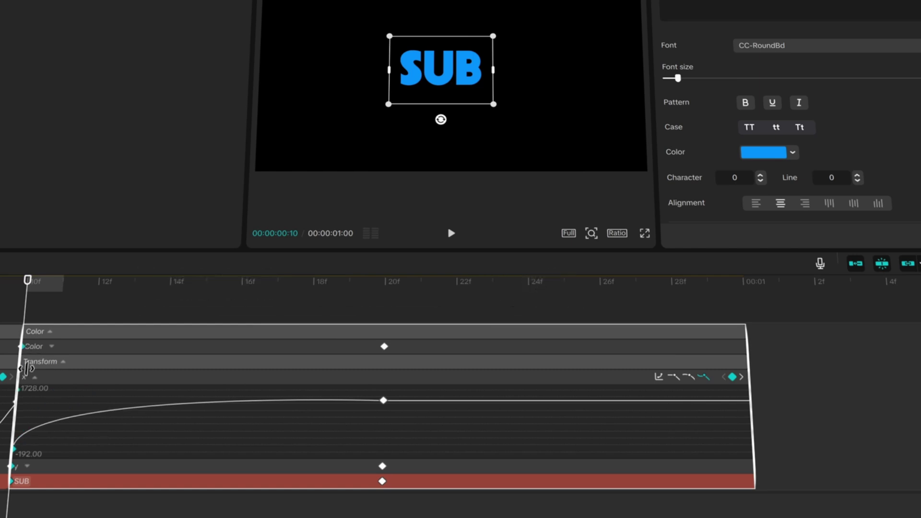
pyautogui.click(383, 401)
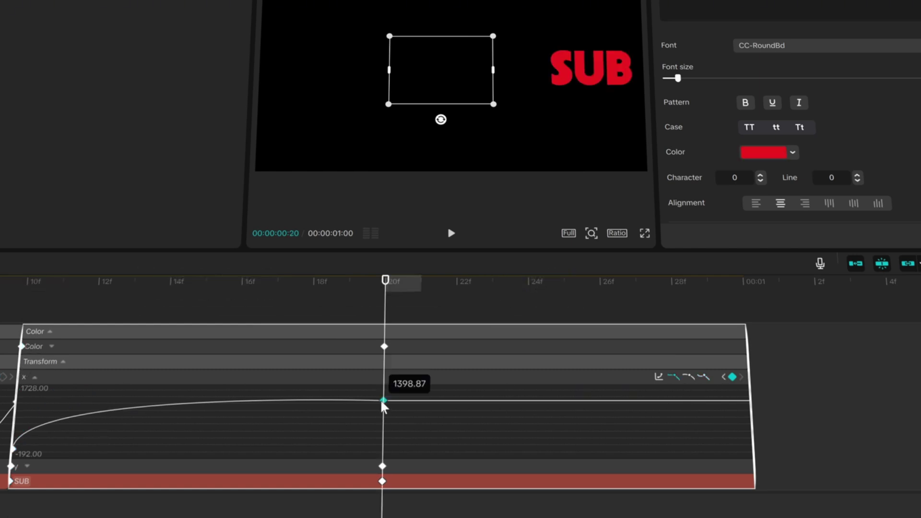
pyautogui.click(704, 377)
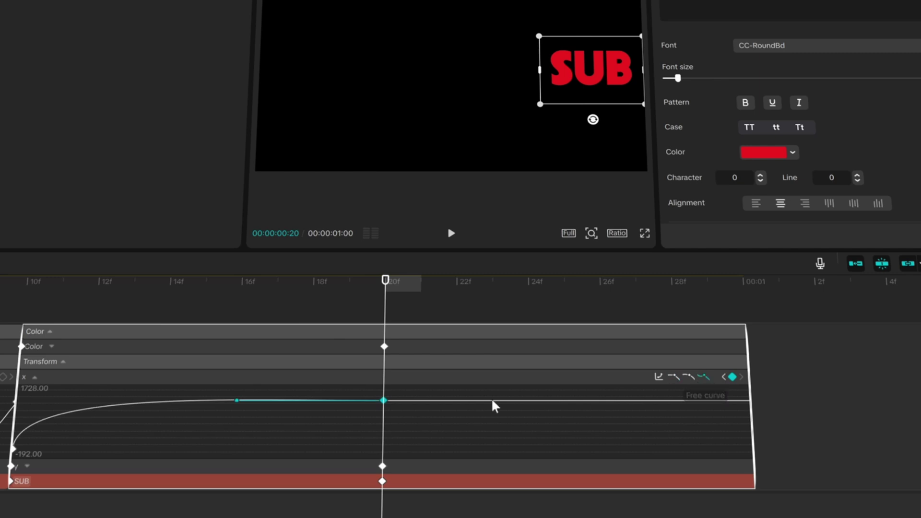